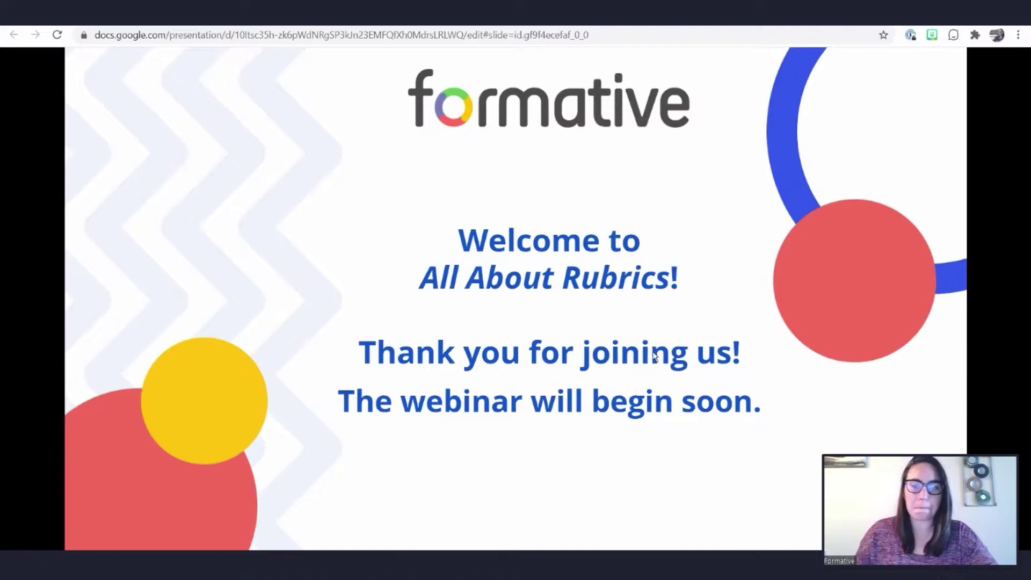
key(Right)
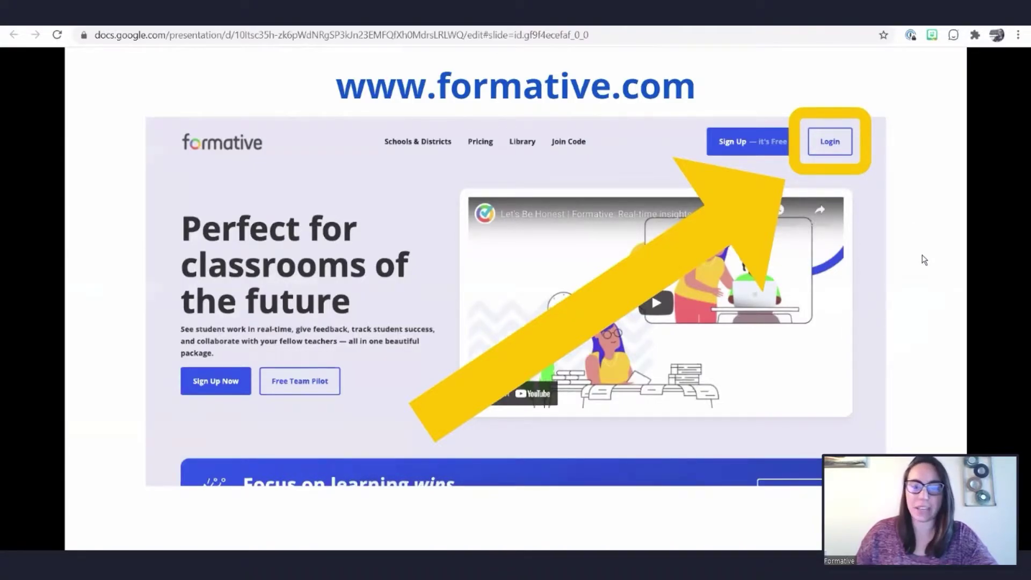
key(Right)
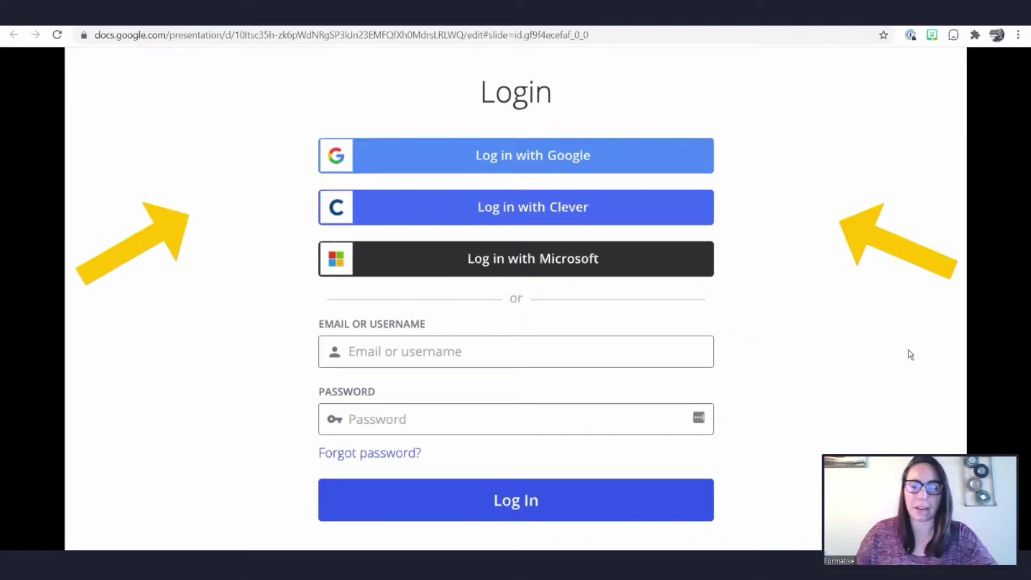
key(Right)
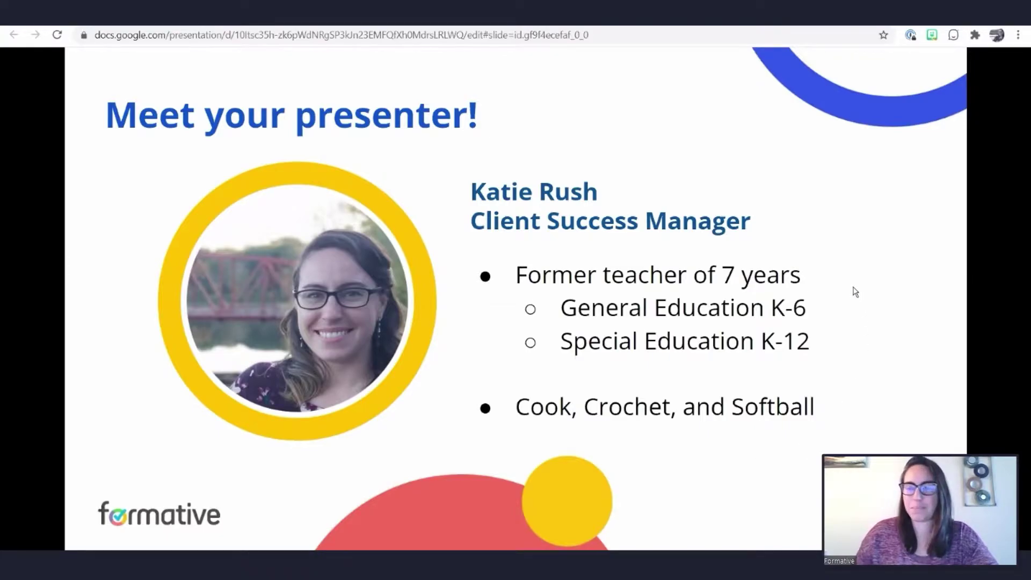
key(Right)
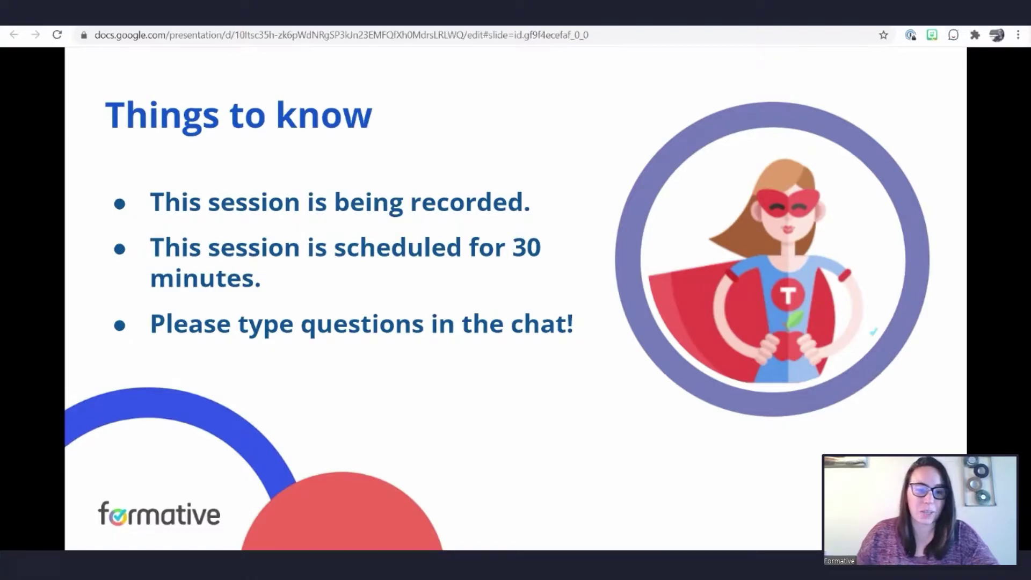
click(617, 431)
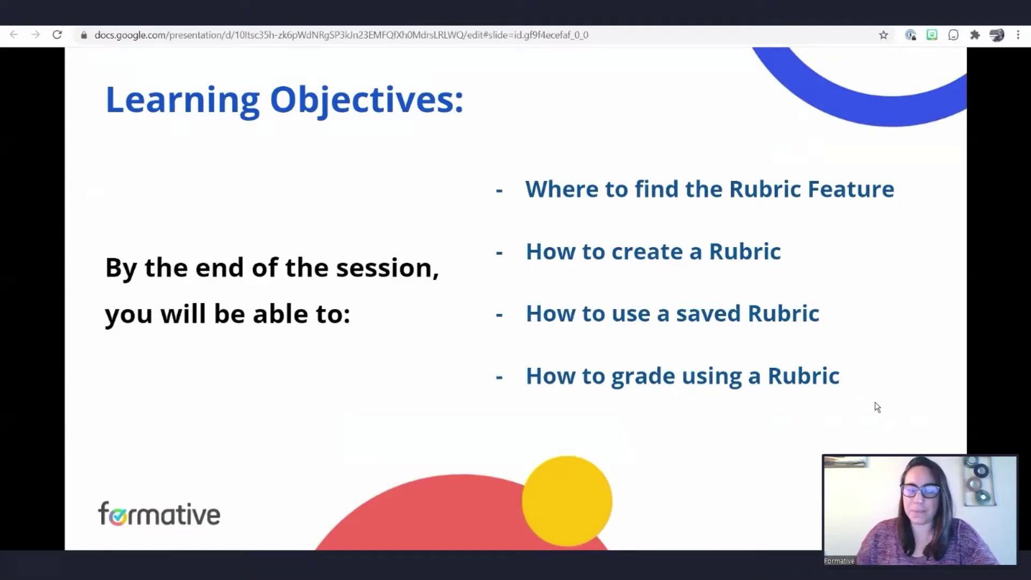
click(907, 307)
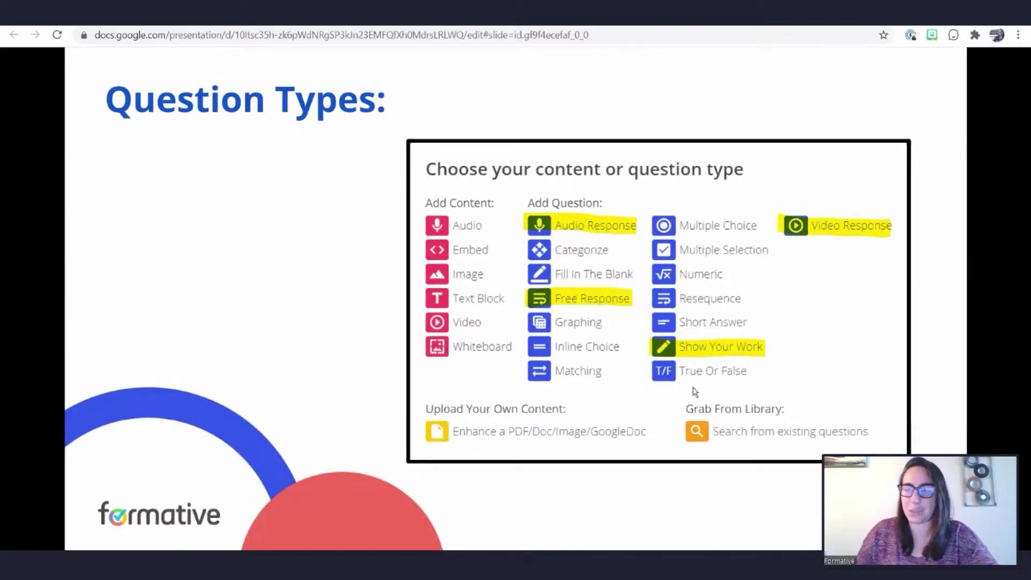
click(256, 308)
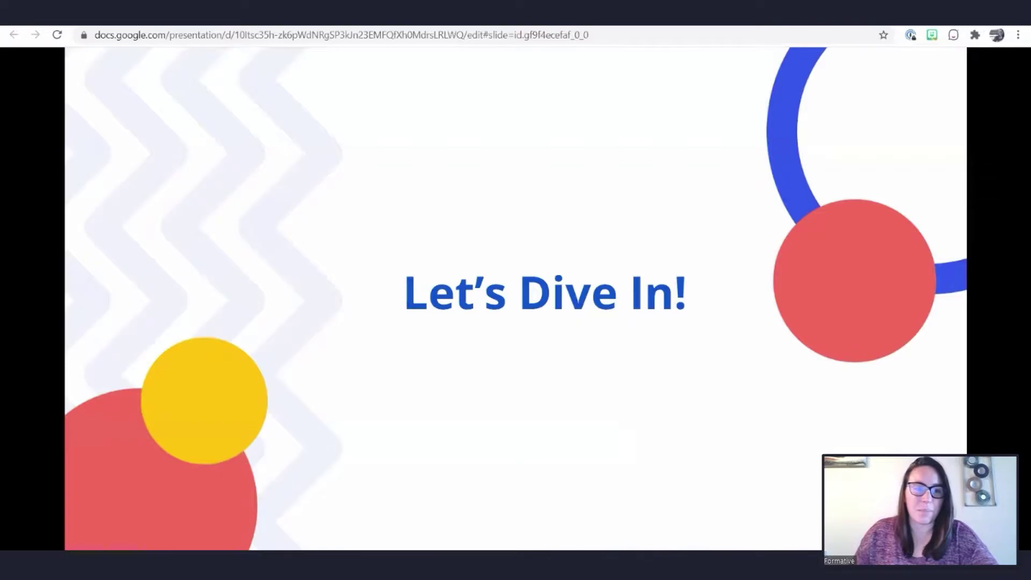
Switch to Formative and create a new formative titled Rubrics
key(ctrl+Tab)
click(23, 69)
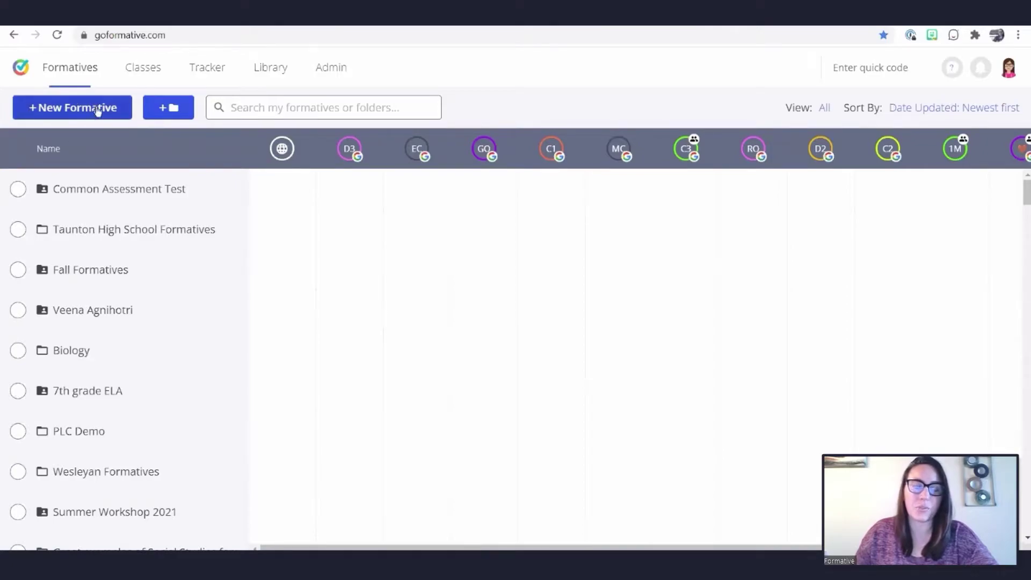
click(64, 113)
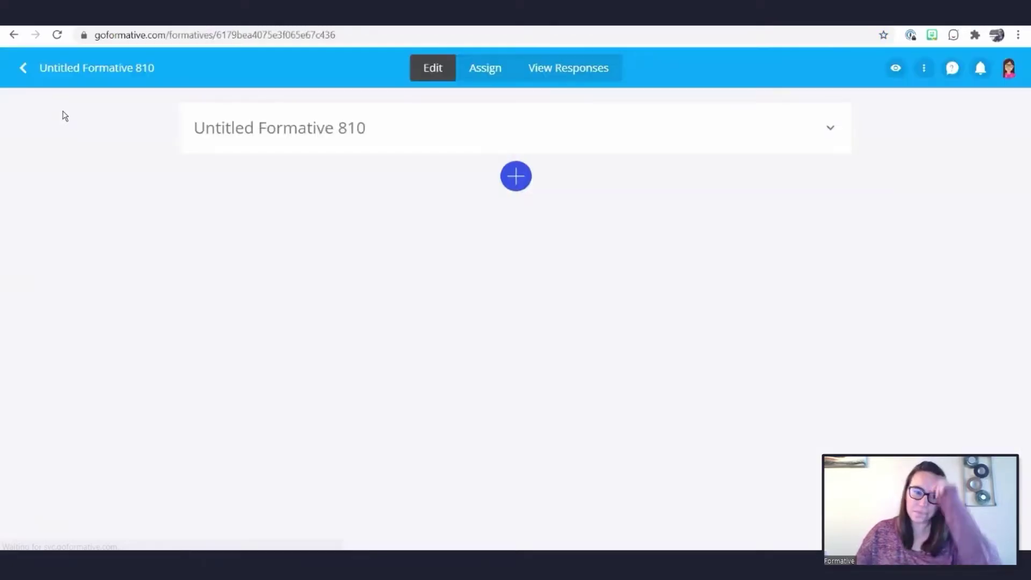
click(290, 132)
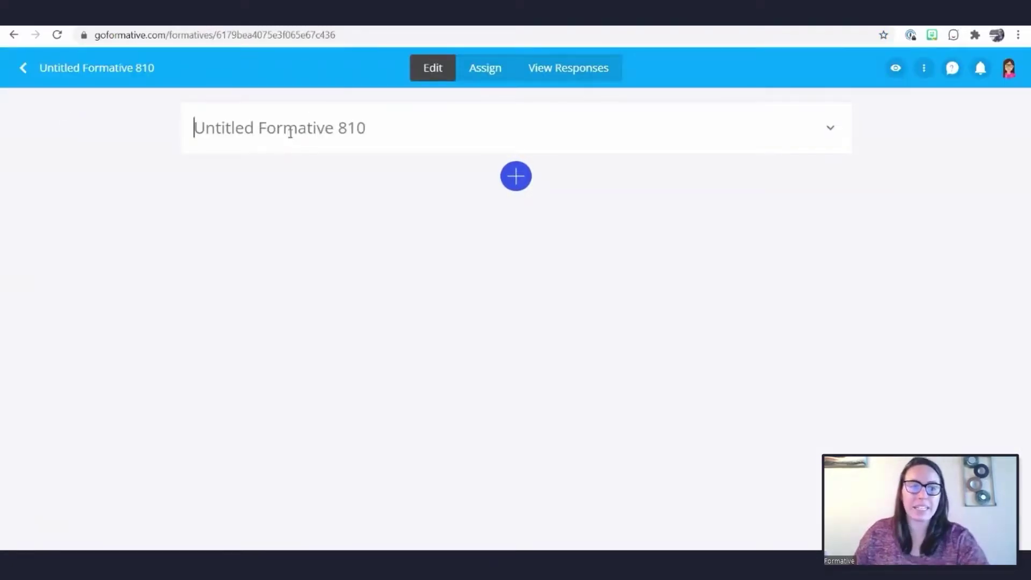
text(Rubrics)
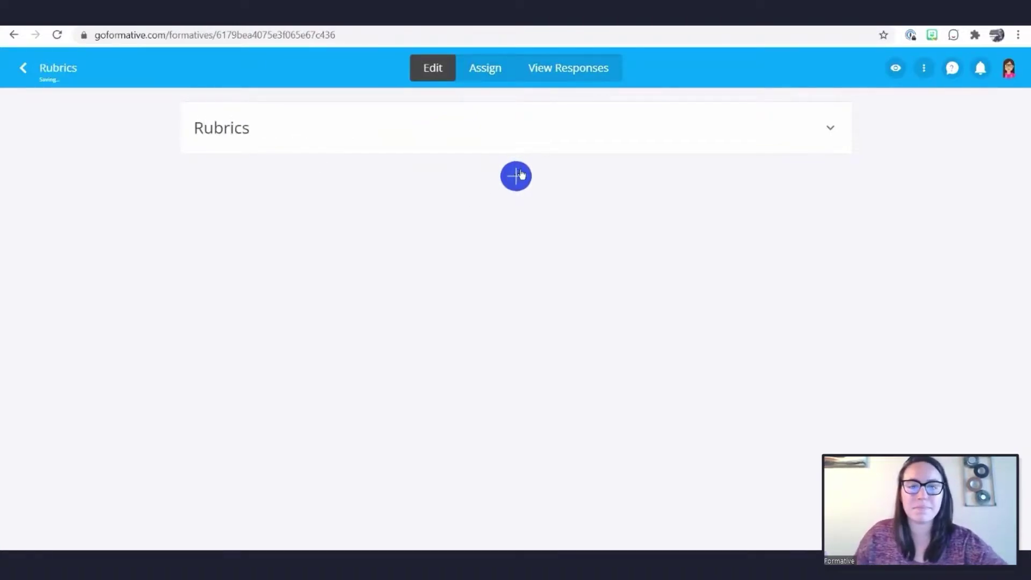
Add a Free Response question to the formative and enable its Use Rubric option
click(519, 175)
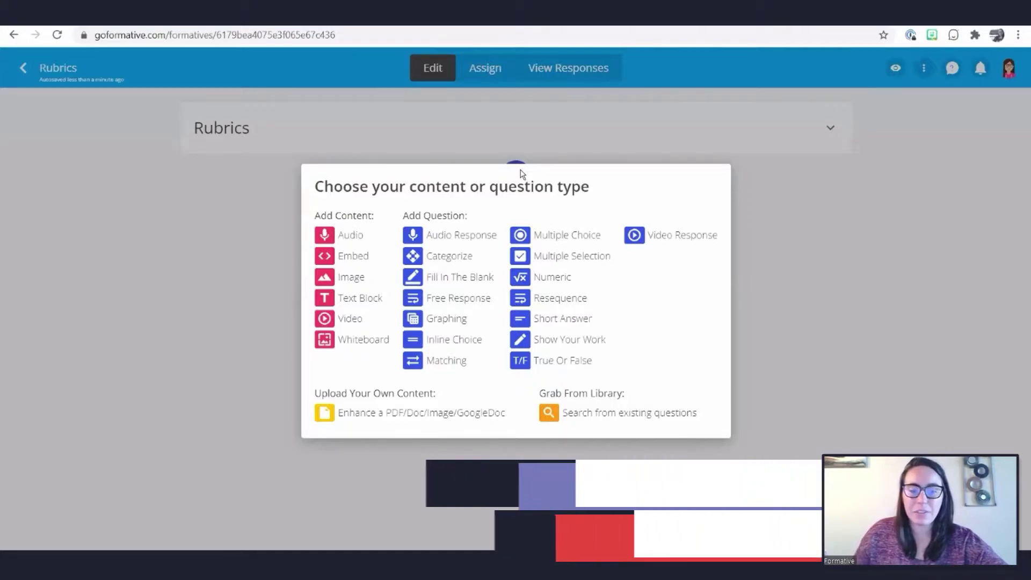
click(446, 302)
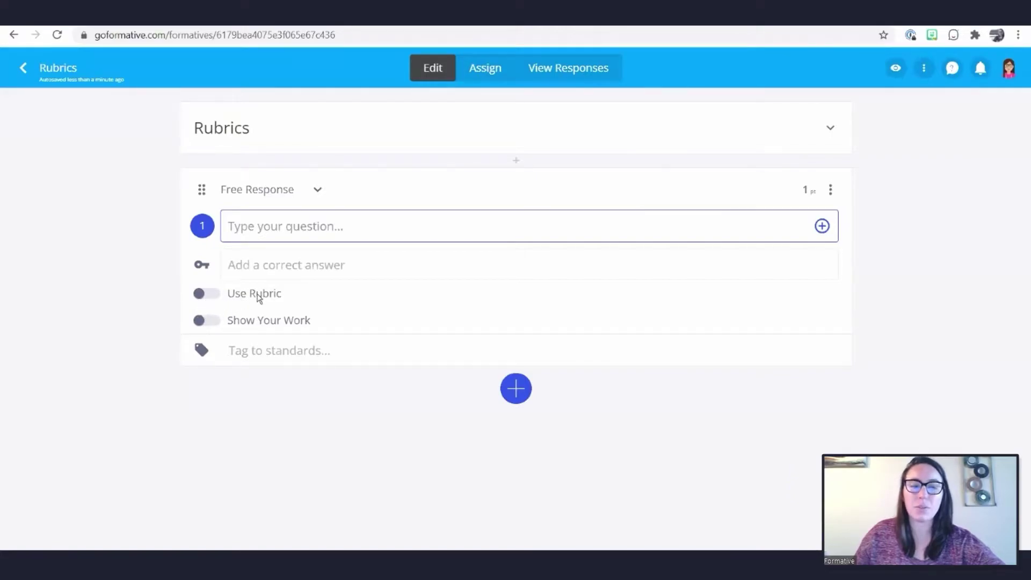
click(203, 294)
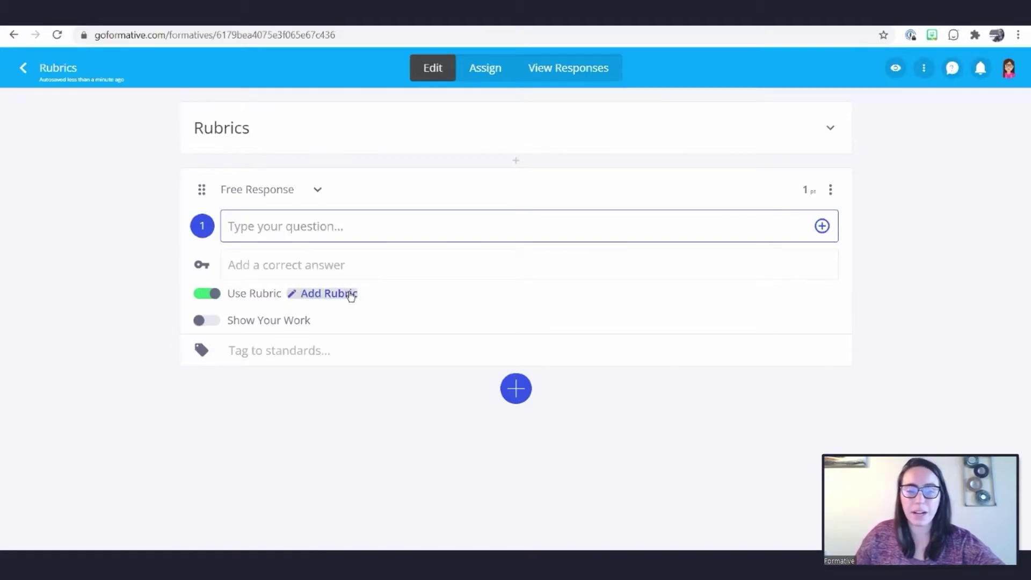
Start a new rubric for the question and title it Creative Writing Rubric
click(318, 294)
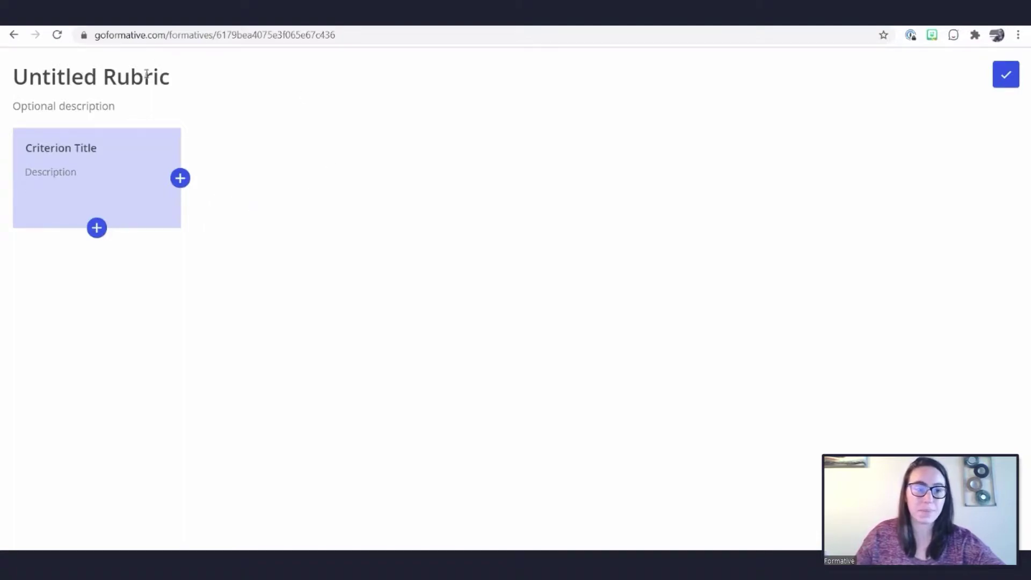
click(87, 84)
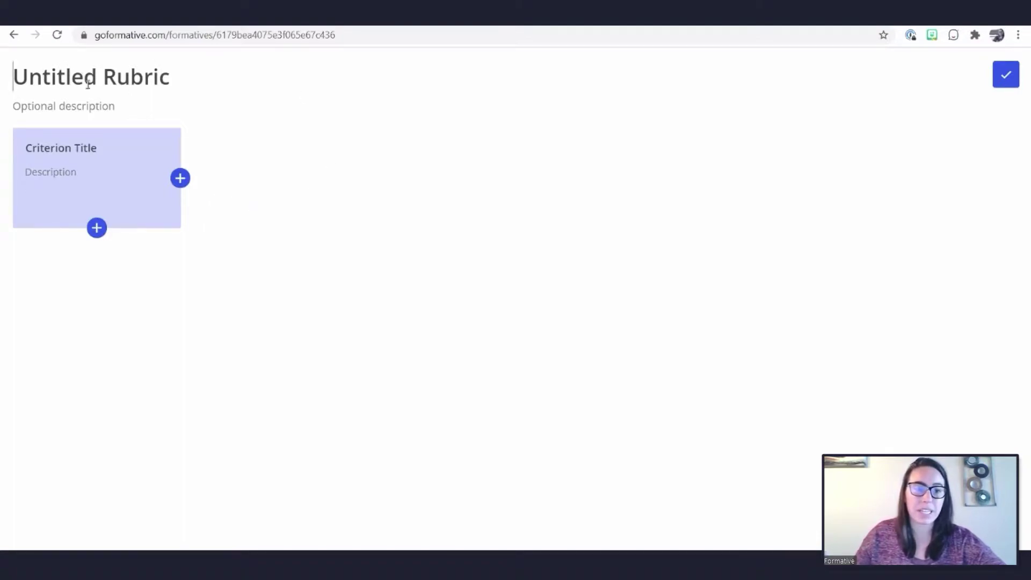
text(Creativ)
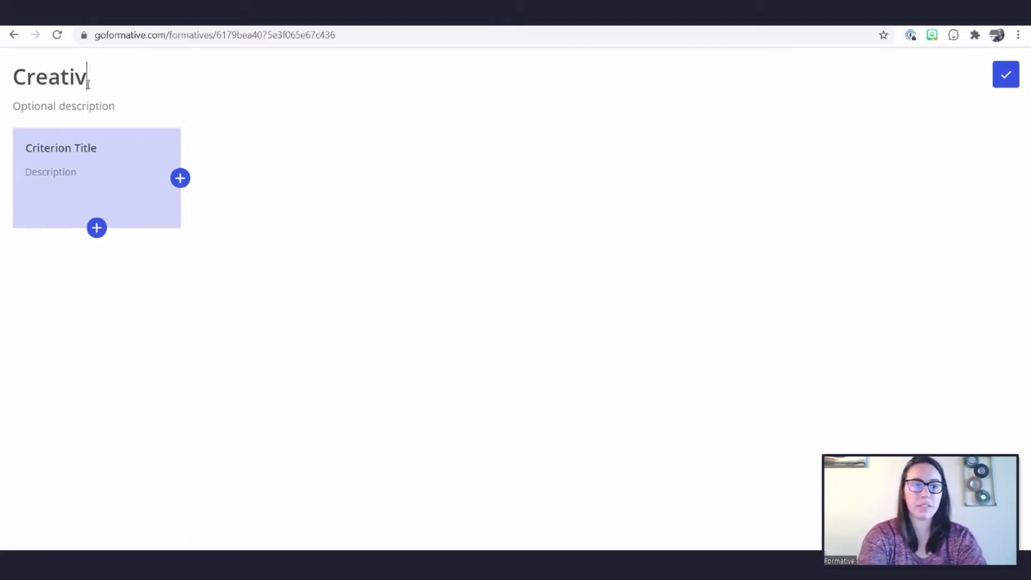
text(e Writing )
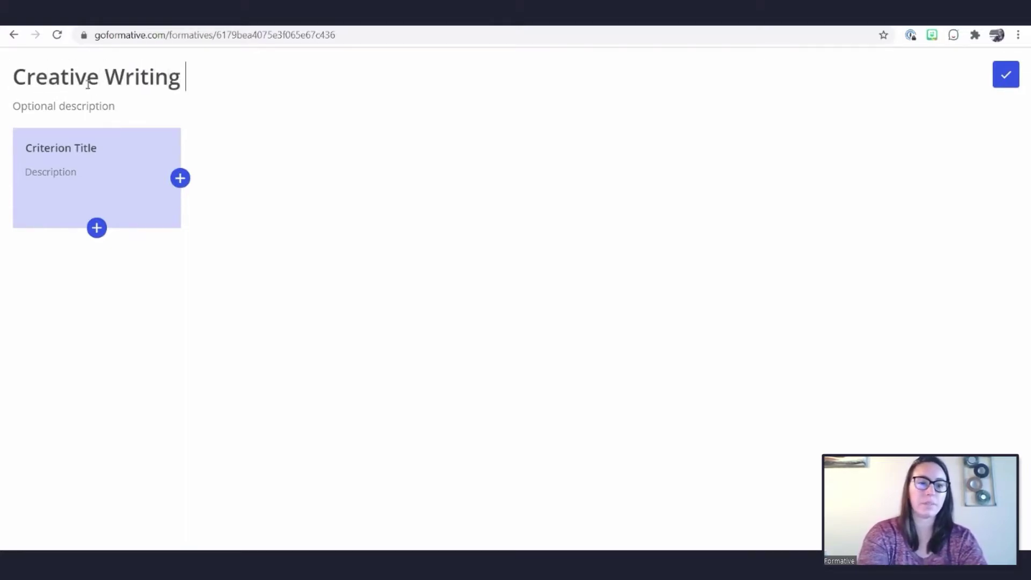
text(Rubric)
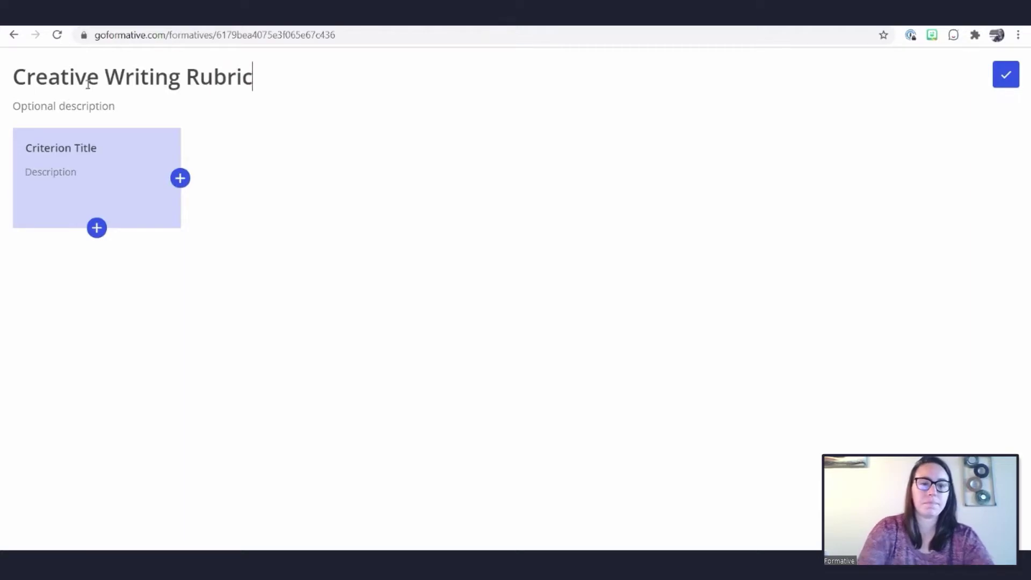
click(90, 106)
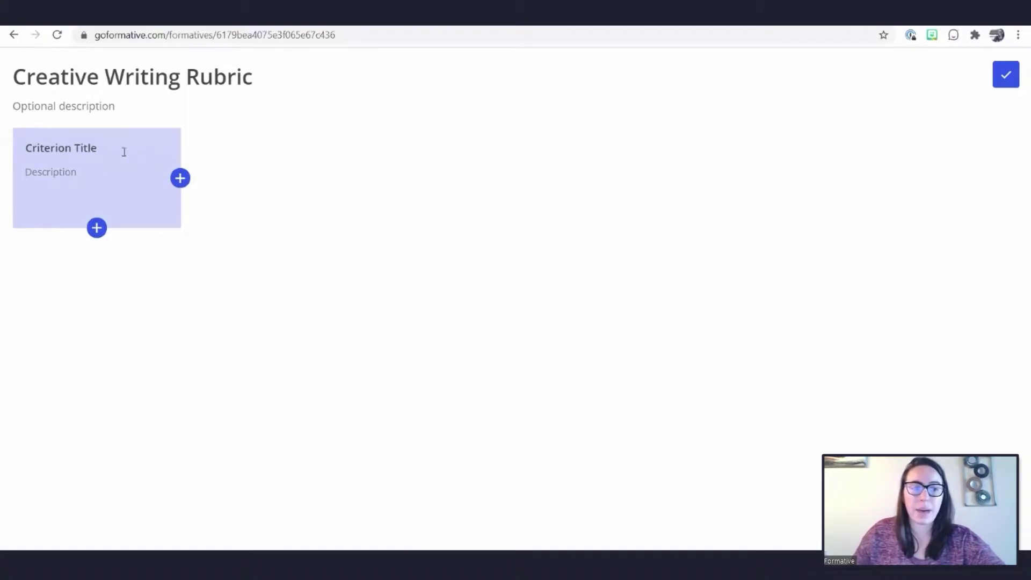
Add two more criteria below the rubric's first criterion
click(96, 228)
click(97, 342)
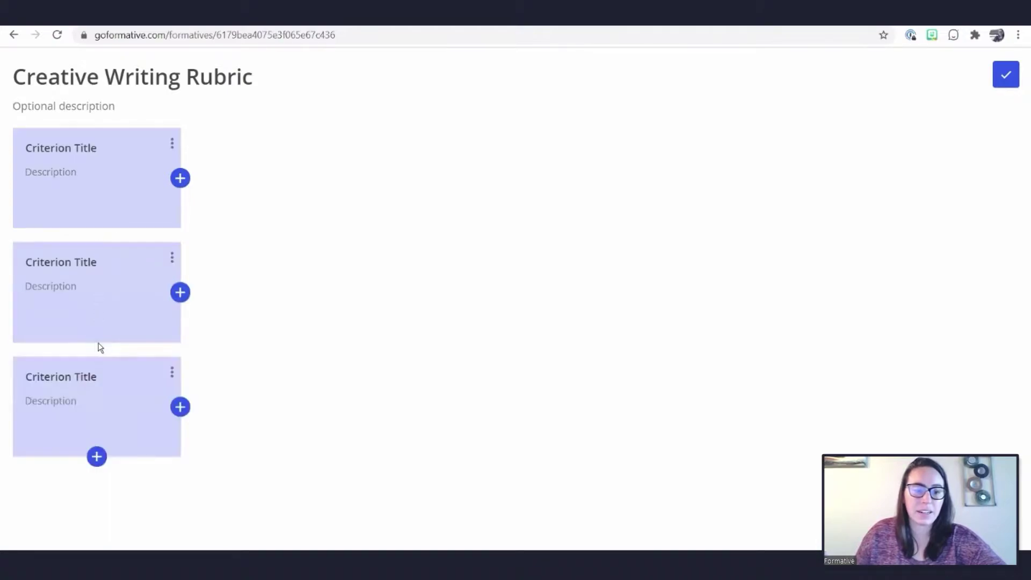
Add a fourth criterion at the end of the rubric and remove it again
click(93, 460)
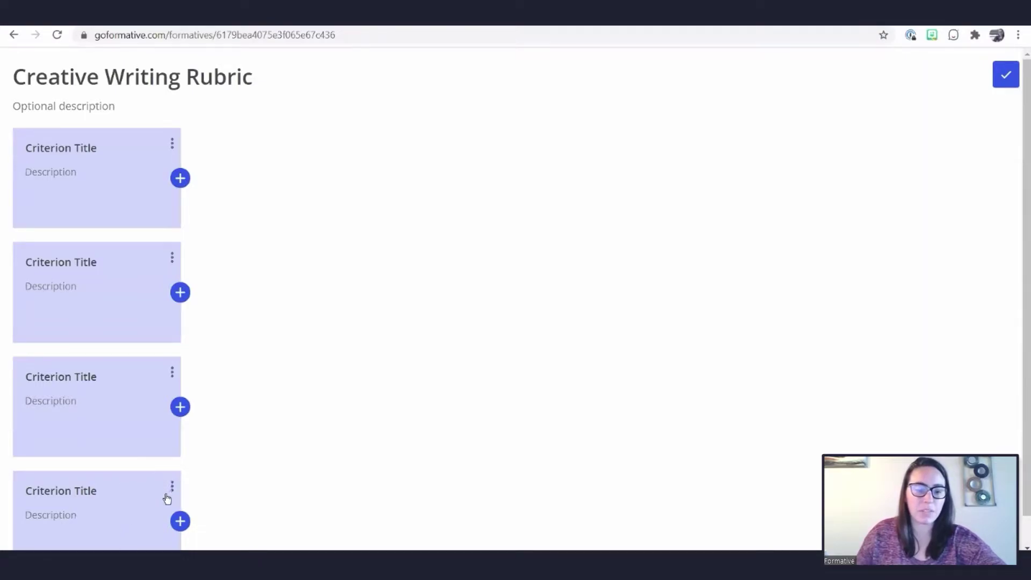
click(172, 488)
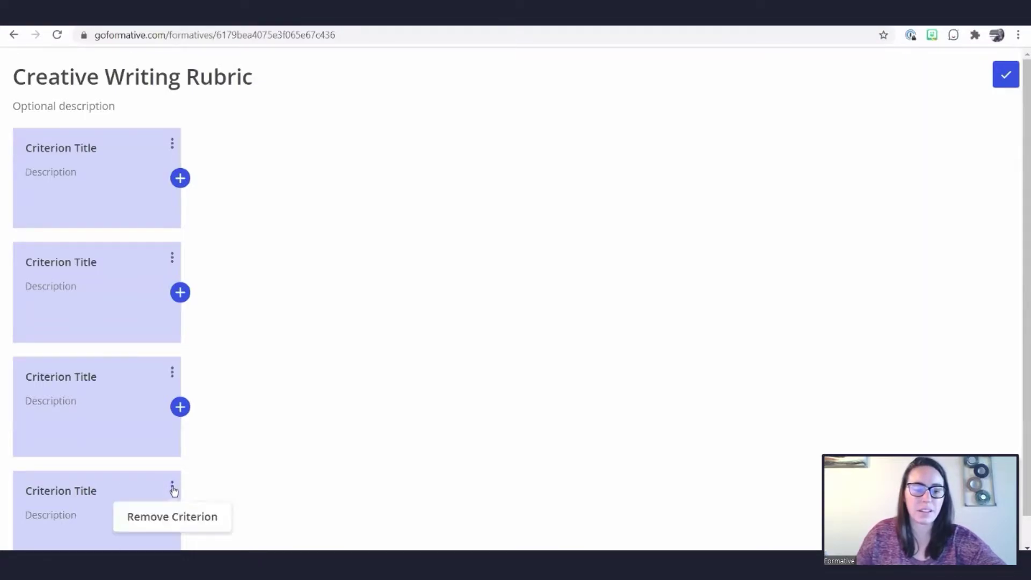
click(172, 517)
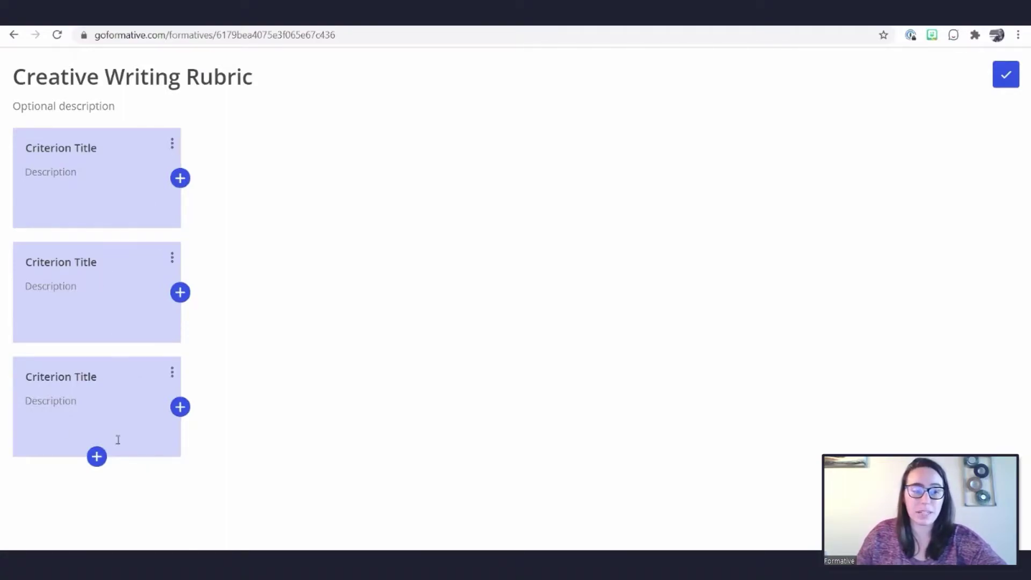
Title the three criteria, in order, Grammar, Creativity and Descriptive Lanugage
click(44, 144)
text(Grammar)
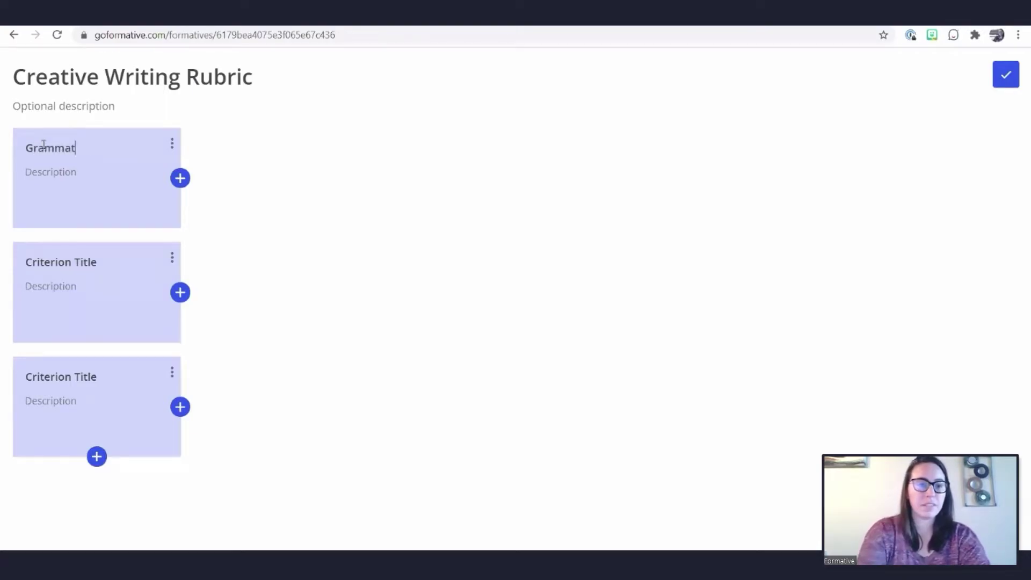
click(67, 263)
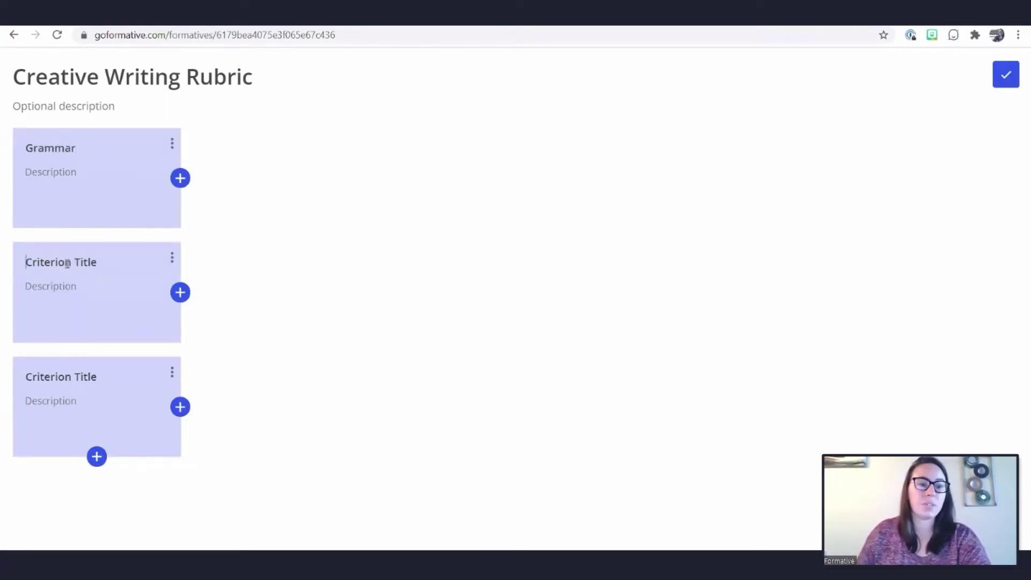
text(Creativi)
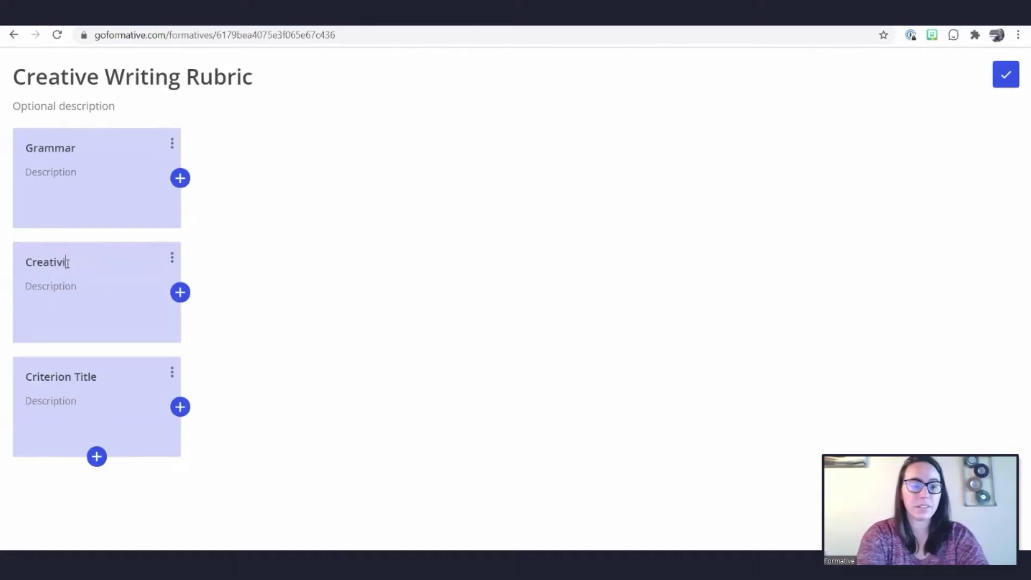
text(ty)
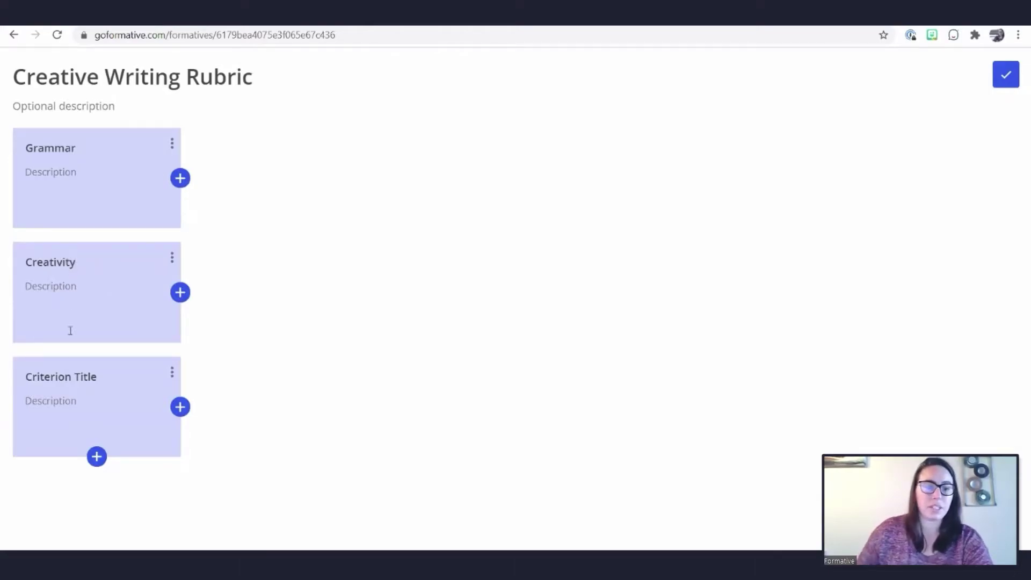
click(75, 380)
text(Descriptive la)
key(BackSpace)
key(BackSpace)
text(Lanugage)
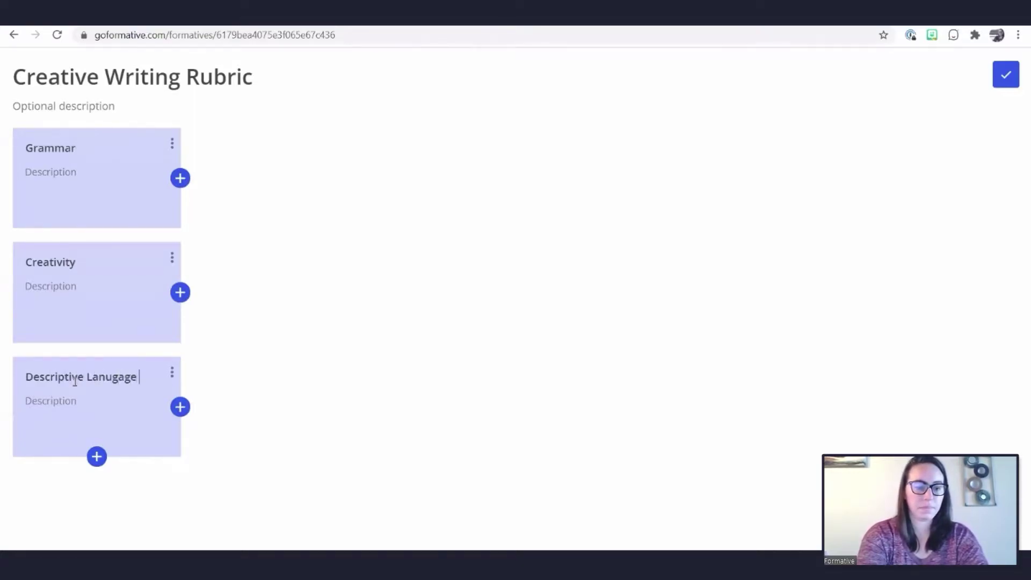
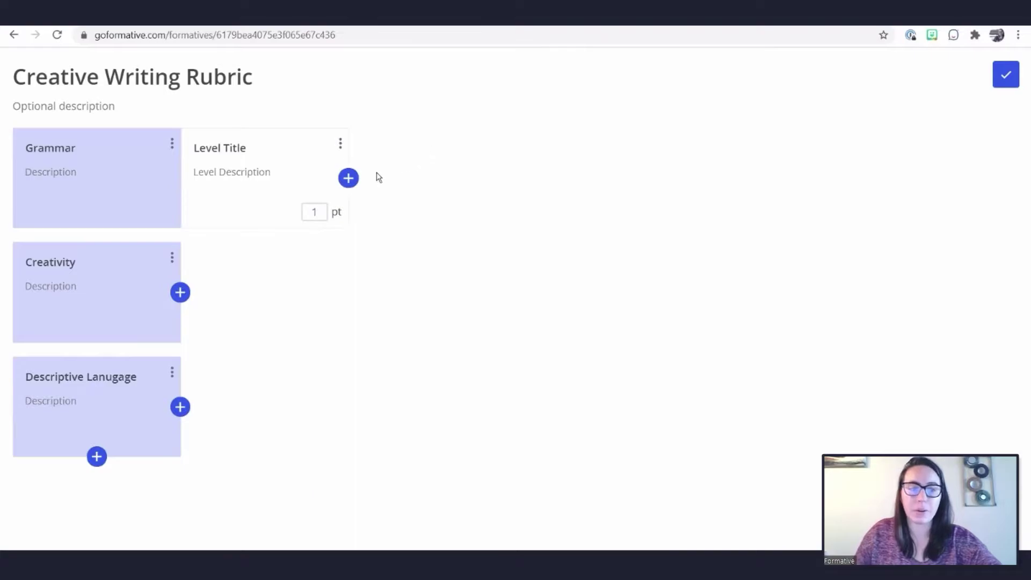
Add two more levels to the Grammar criterion and title its three levels 1, 2 and 3
click(350, 180)
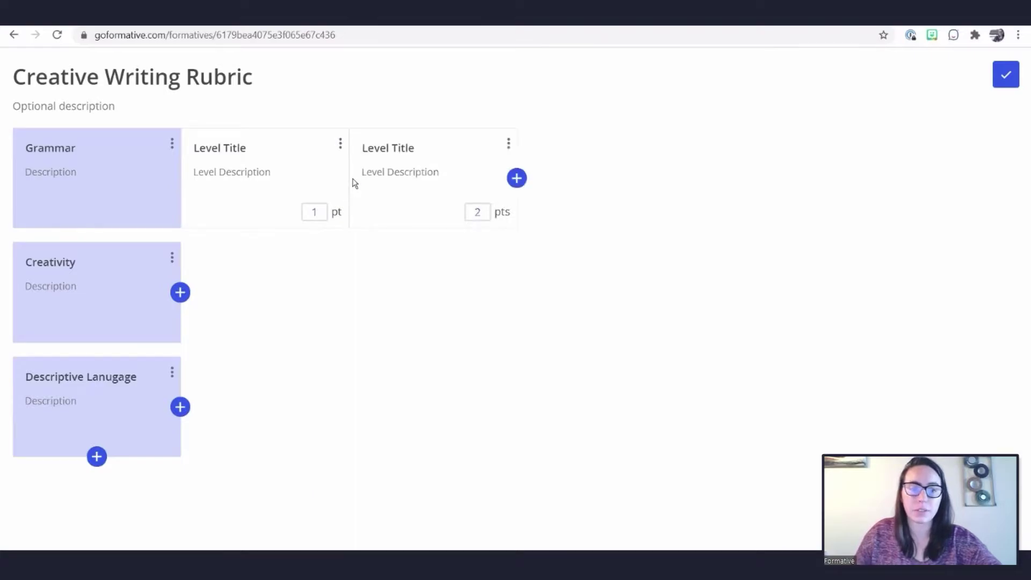
click(520, 181)
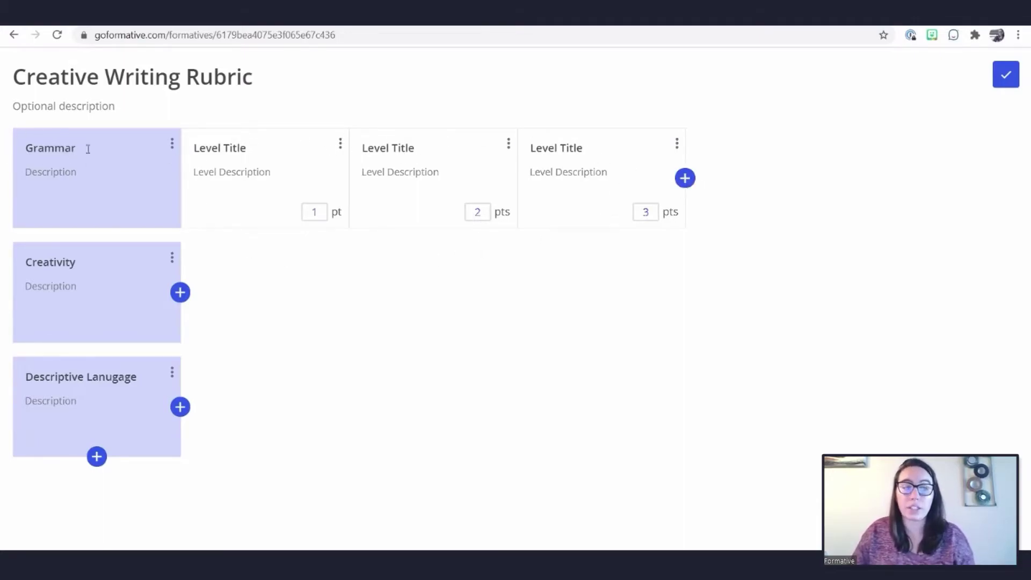
click(228, 154)
text(1)
click(386, 152)
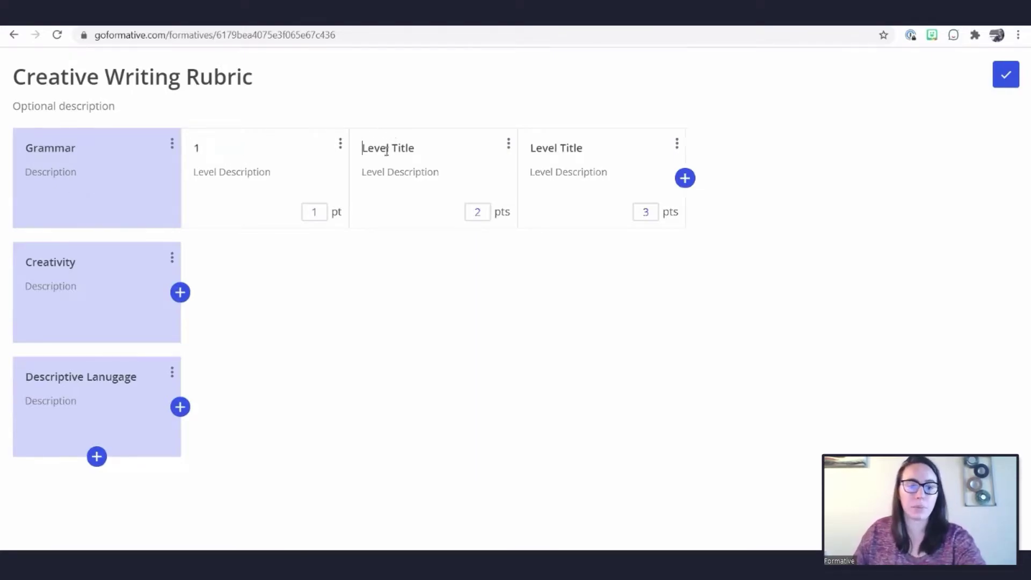
text(2)
click(564, 147)
text(3)
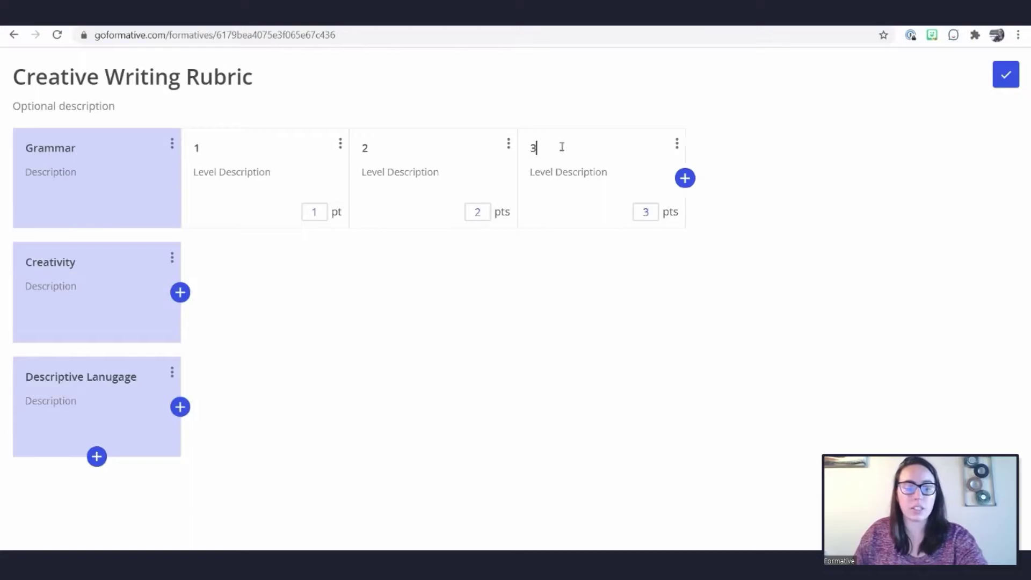
click(587, 170)
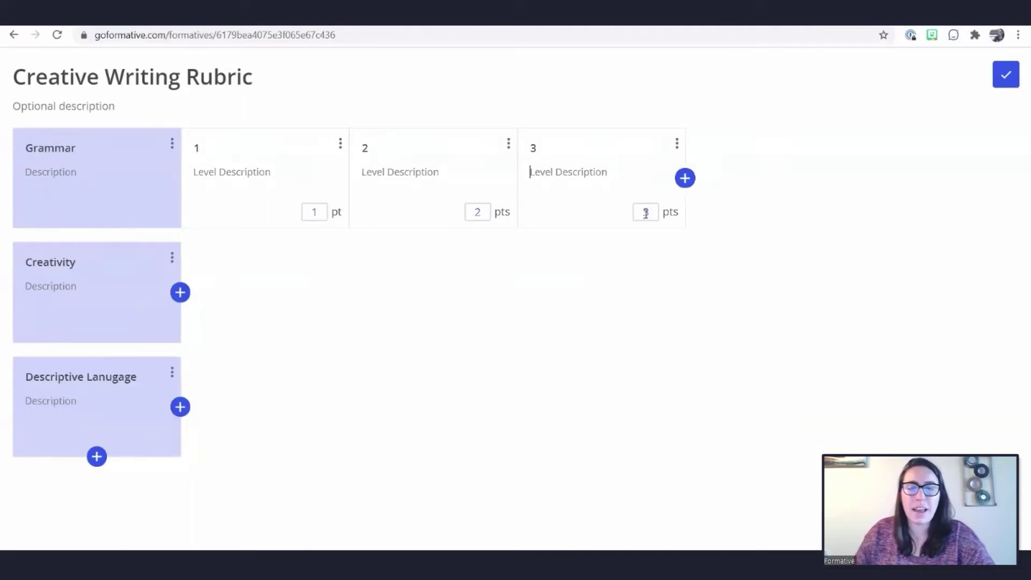
Add a fourth level to the Grammar criterion, titled 3 and worth 3 points
drag(652, 213, 635, 217)
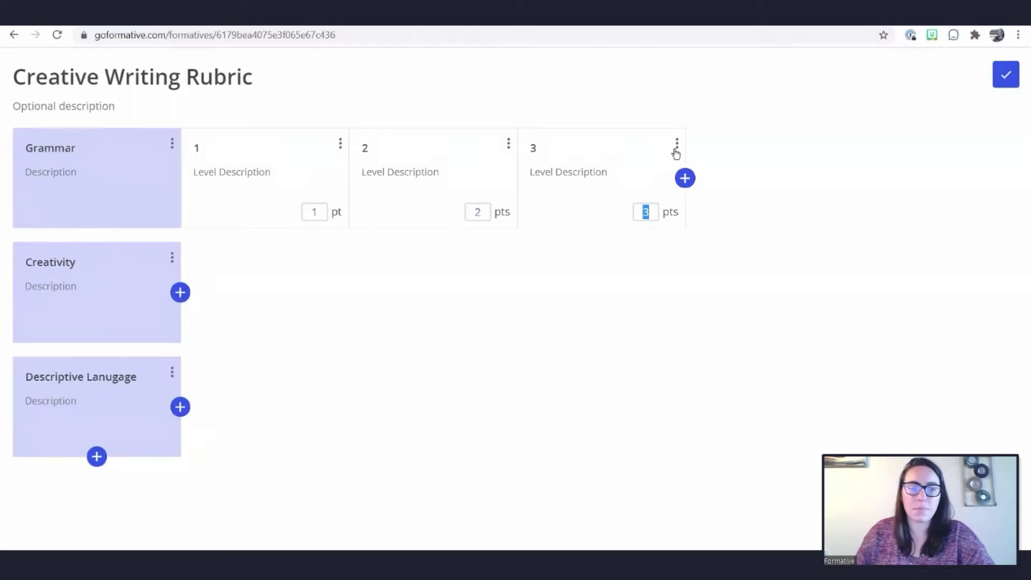
click(688, 176)
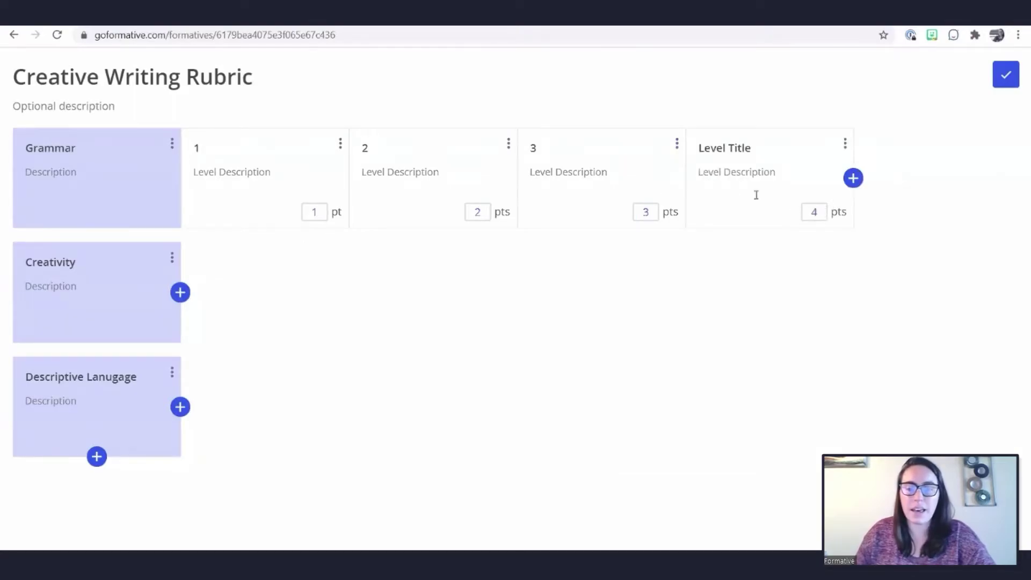
click(730, 140)
text(3)
click(825, 212)
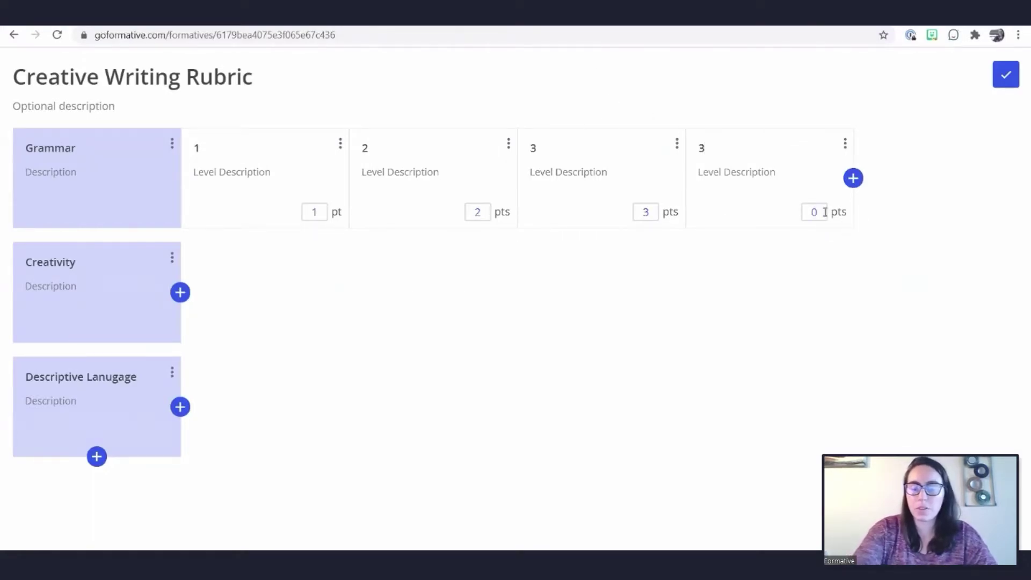
Change Grammar's third level to title 2 with 2 points, and its second level to title 1 with 1 point
click(653, 211)
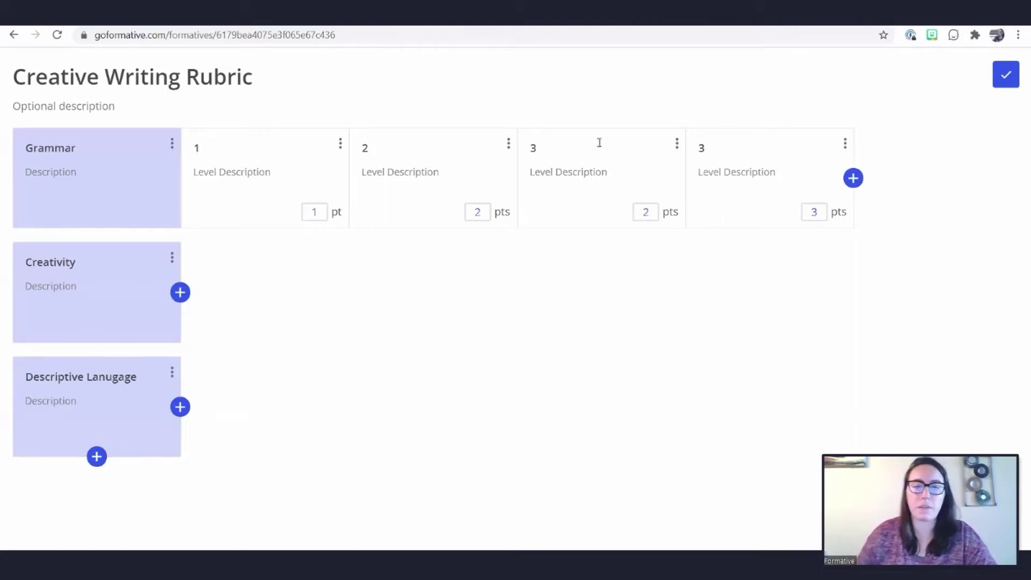
key(BackSpace)
text(2)
click(484, 216)
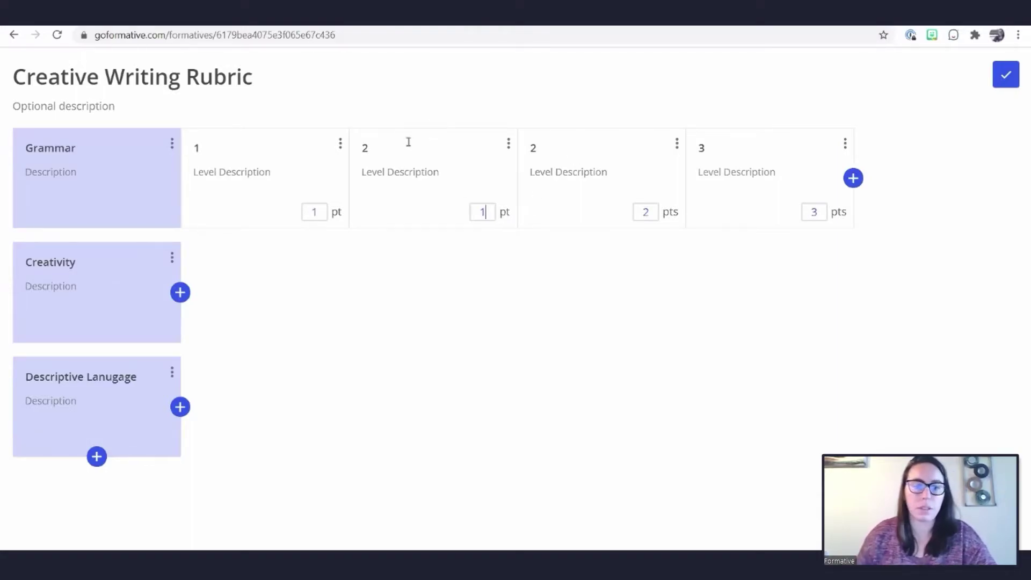
key(BackSpace)
text(1)
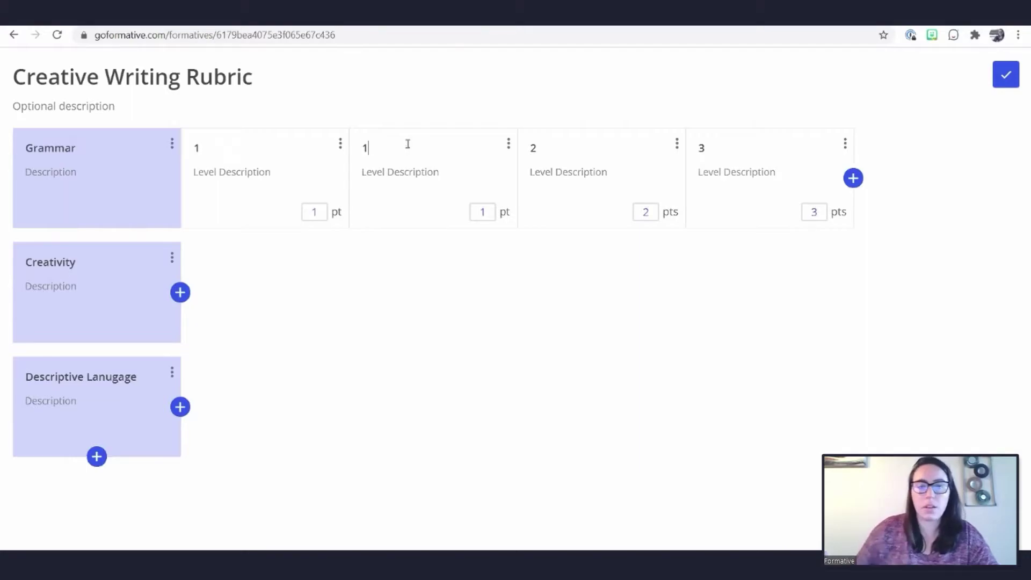
Retitle Grammar's first level No Submission and set it to 0 points
click(238, 147)
key(BackSpace)
text(No Submission)
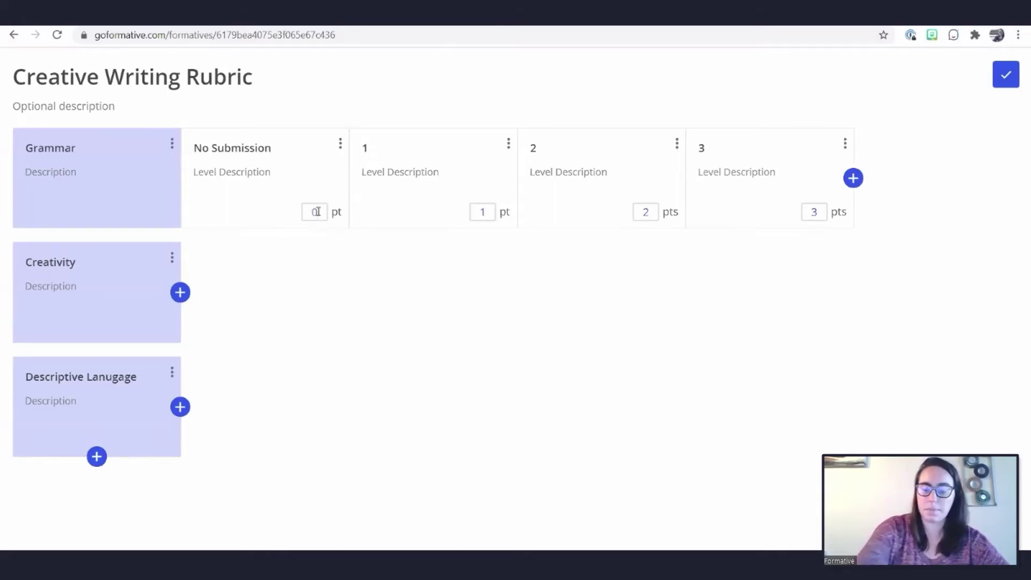
key(Delete)
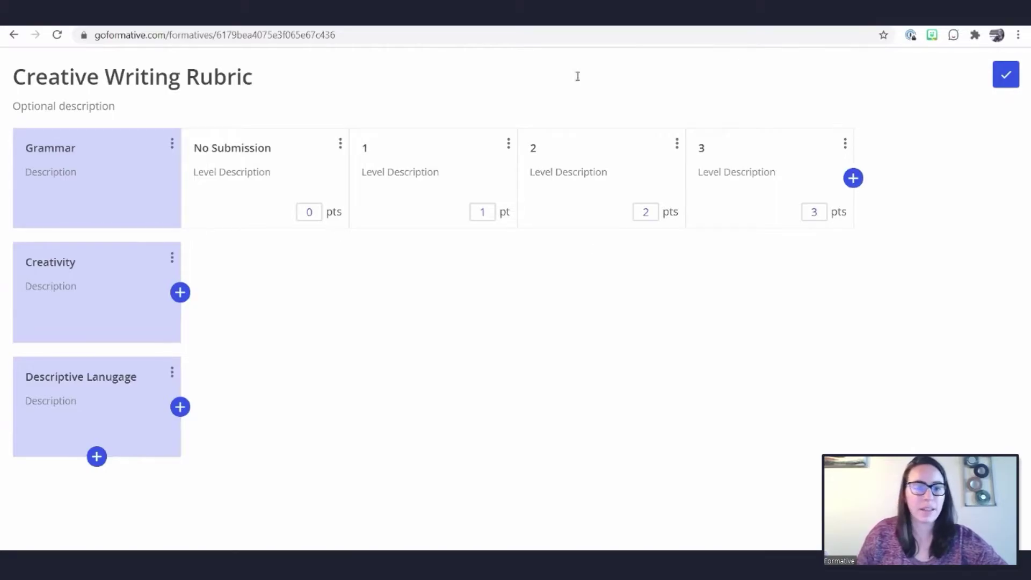
Add four levels each to the Creativity and Descriptive Lanugage criteria
click(183, 298)
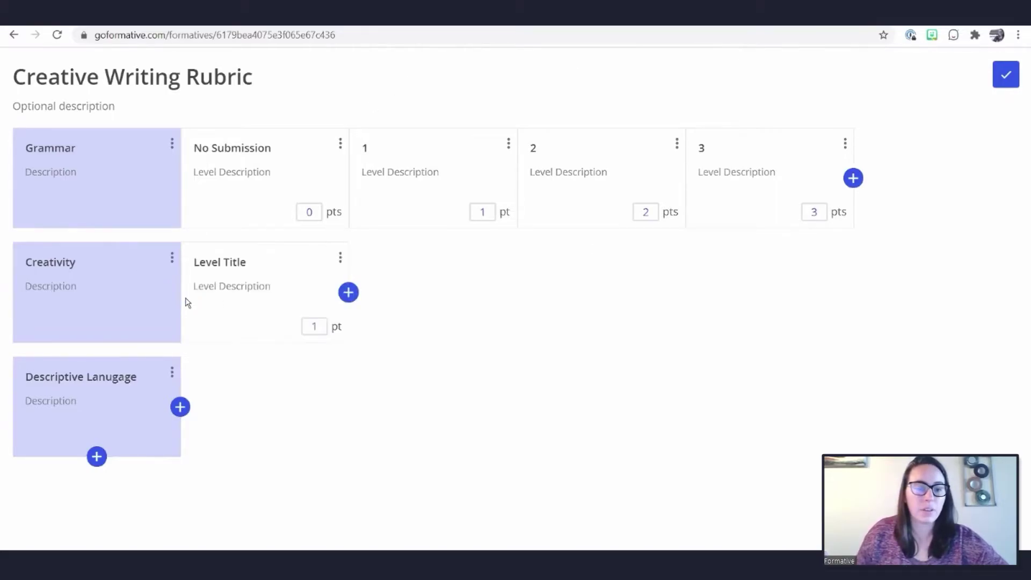
click(349, 294)
click(519, 297)
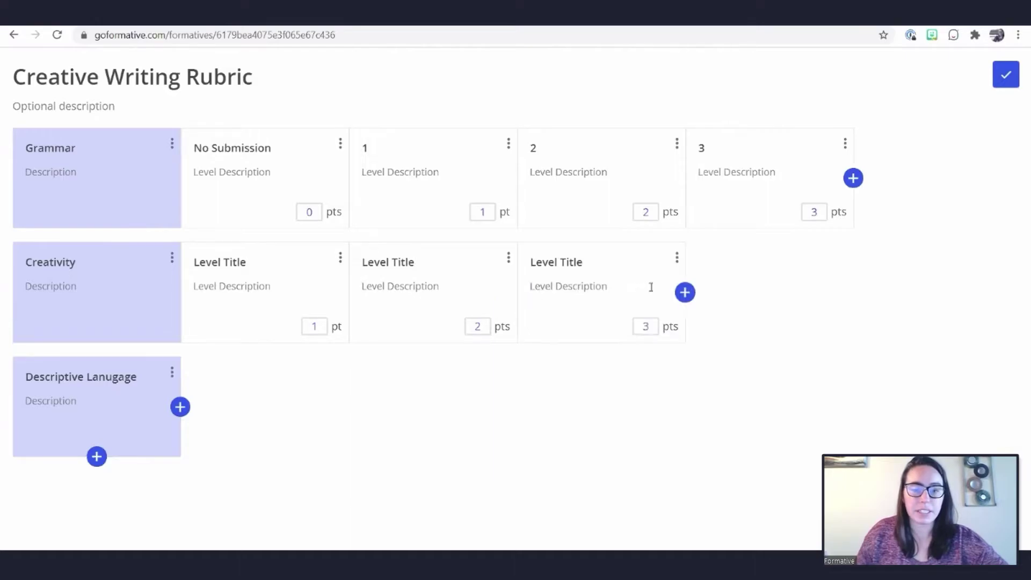
click(691, 296)
click(182, 409)
click(349, 410)
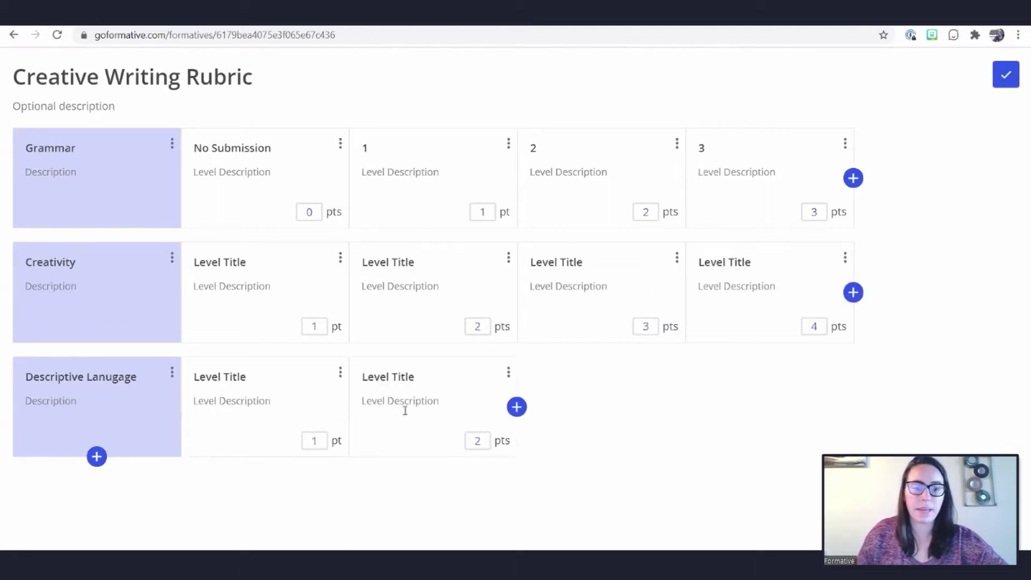
click(521, 411)
click(684, 407)
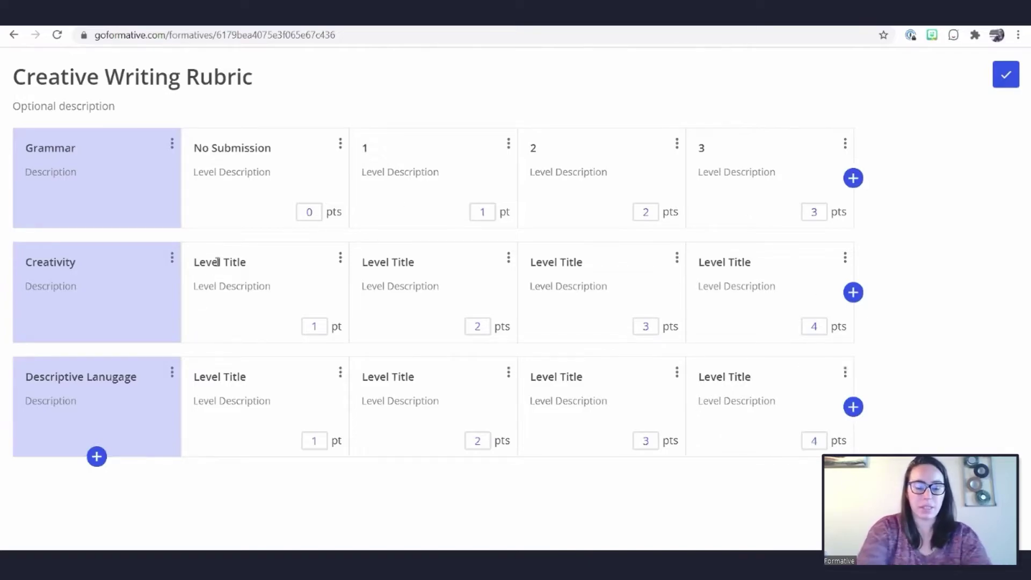
Copy the No Submission title from Grammar to the first level of Creativity and of Descriptive Lanugage
drag(279, 150, 188, 159)
key(ctrl+c)
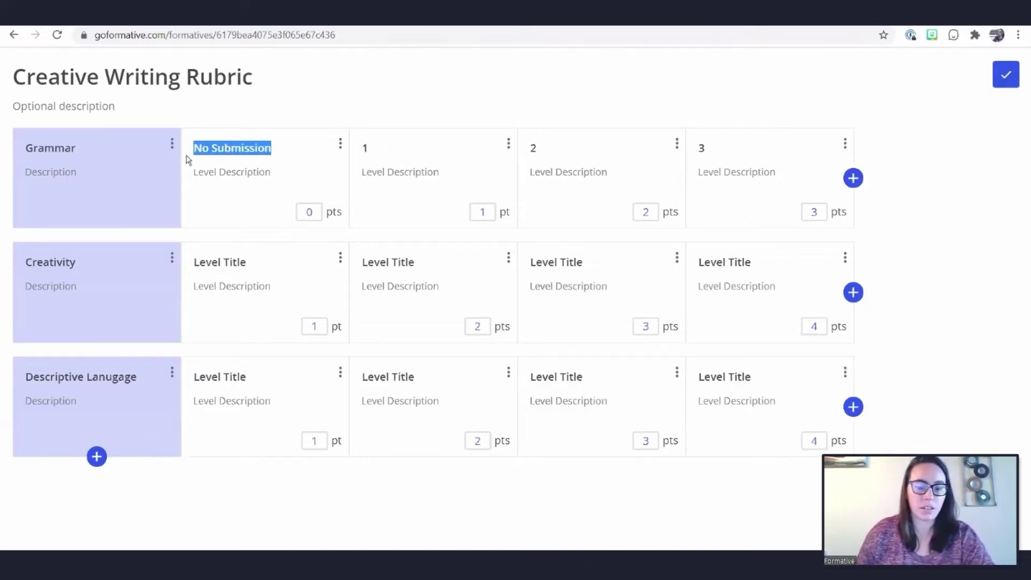
click(204, 260)
key(ctrl+v)
click(244, 375)
key(ctrl+v)
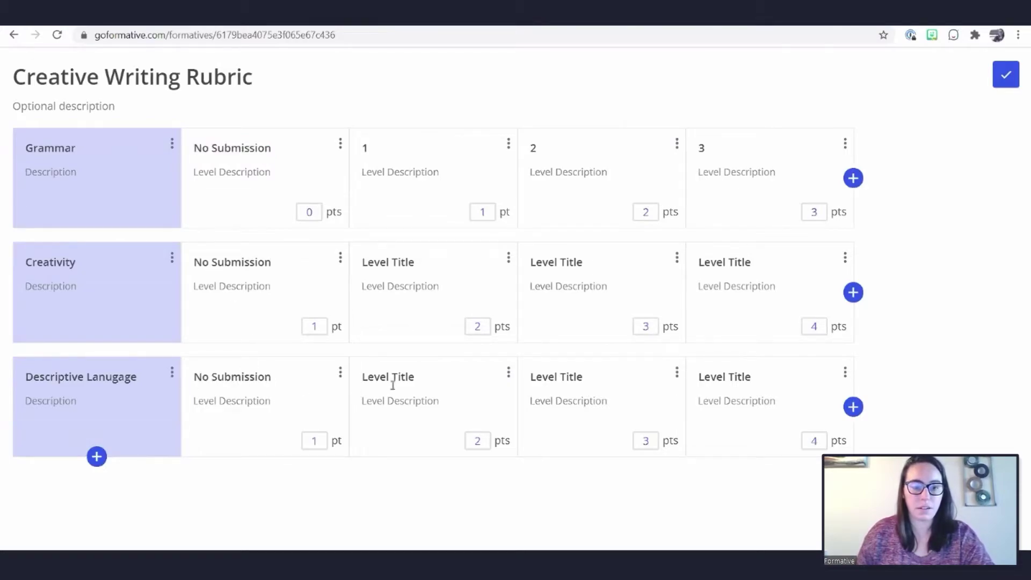
Set the No Submission level to 0 points in Creativity and 10 points in Descriptive Lanugage
click(318, 325)
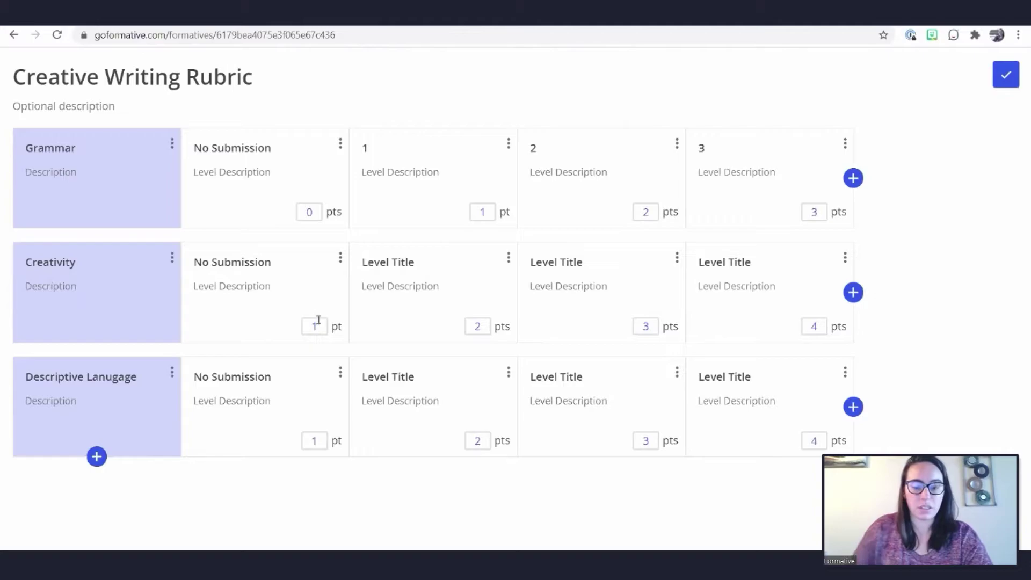
click(317, 440)
text(0)
Title the second level 1 in Creativity and 2 in Descriptive Lanugage
click(477, 330)
click(417, 272)
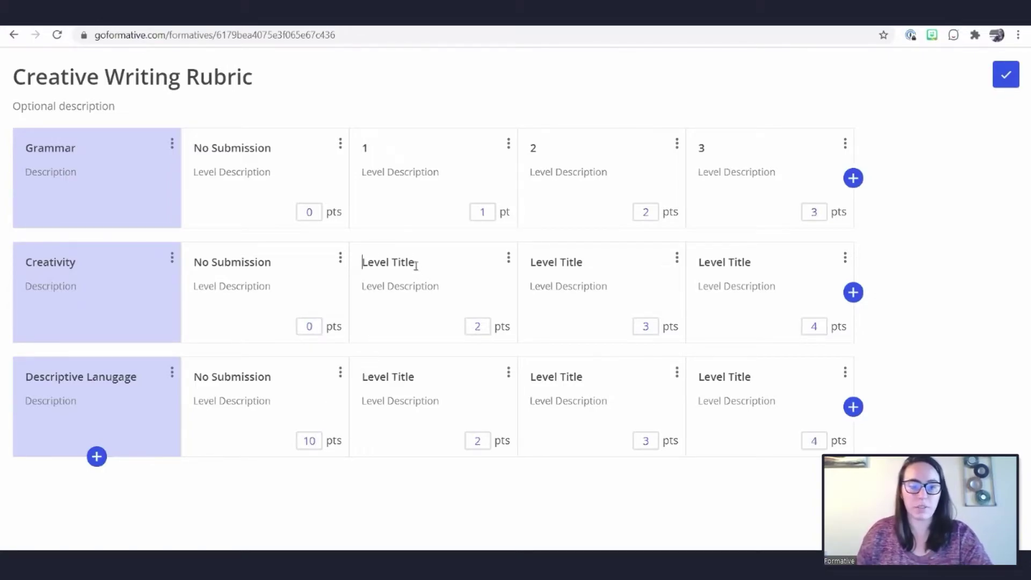
text(1)
click(418, 385)
text(2)
In Creativity and Descriptive Lanugage, set the second, third and fourth levels to 1, 2 and 3 points
click(479, 326)
text(1)
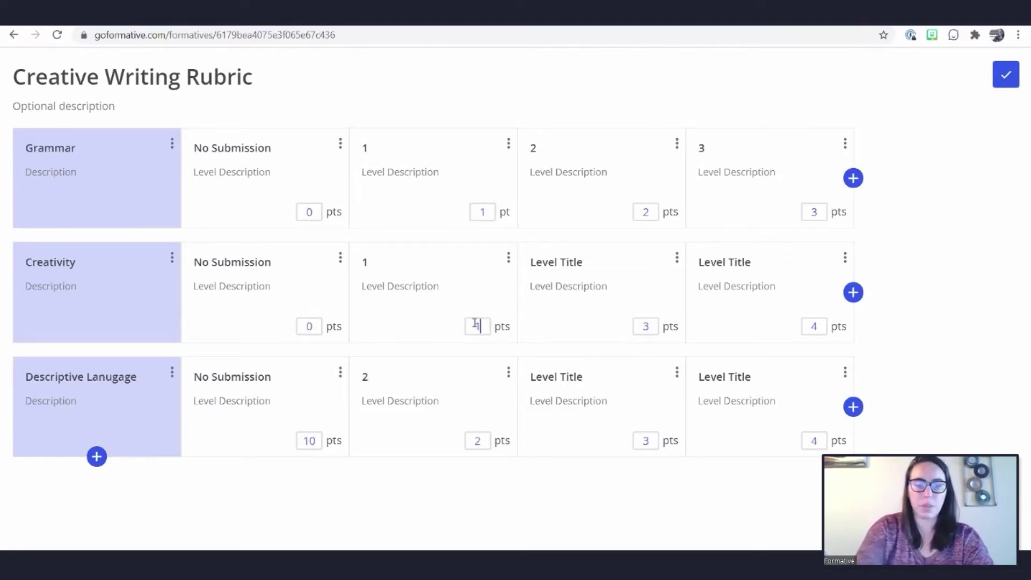
click(478, 440)
text(1)
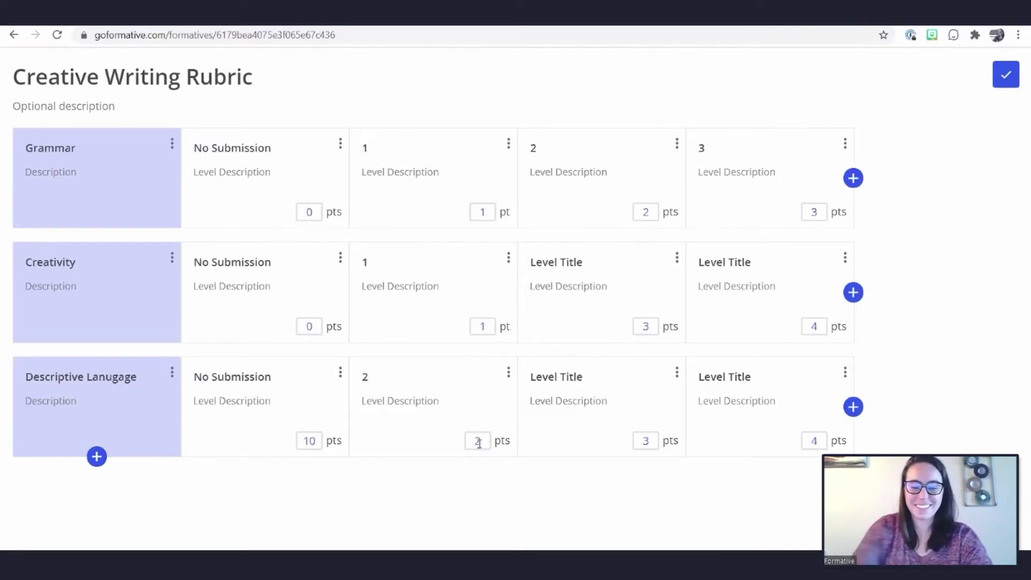
click(646, 327)
text(2)
click(646, 441)
text(2)
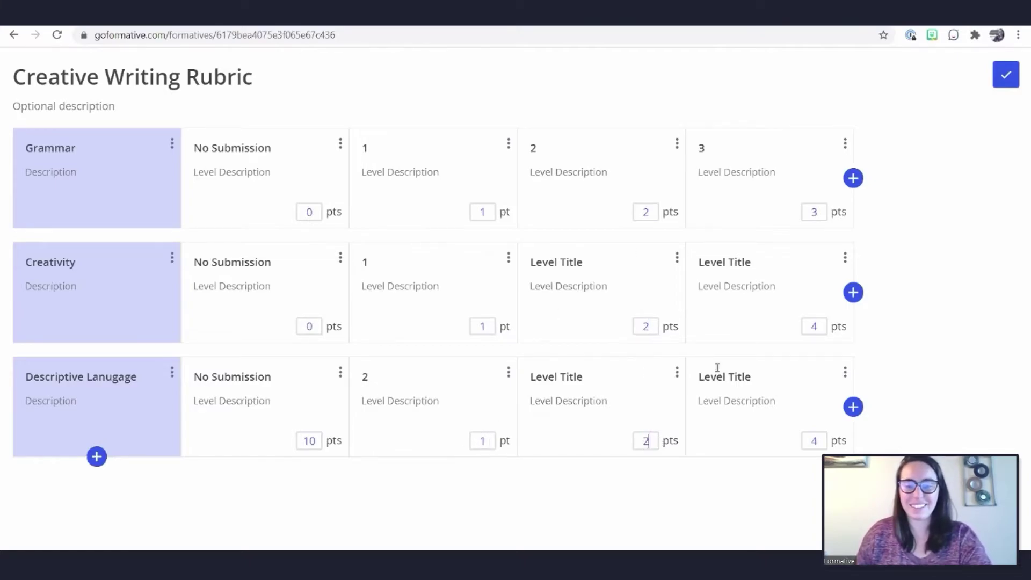
click(814, 326)
text(3)
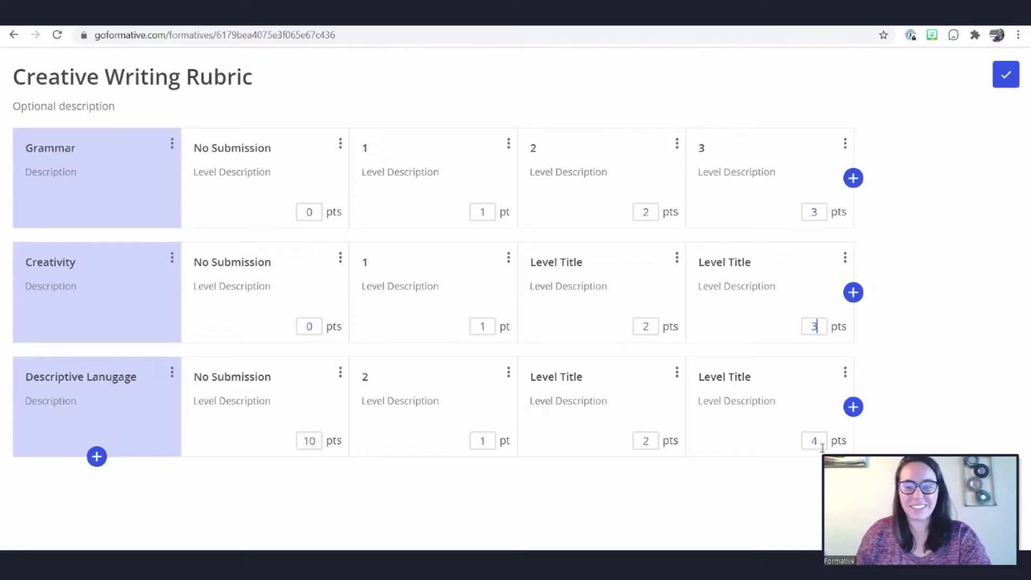
click(813, 440)
text(3)
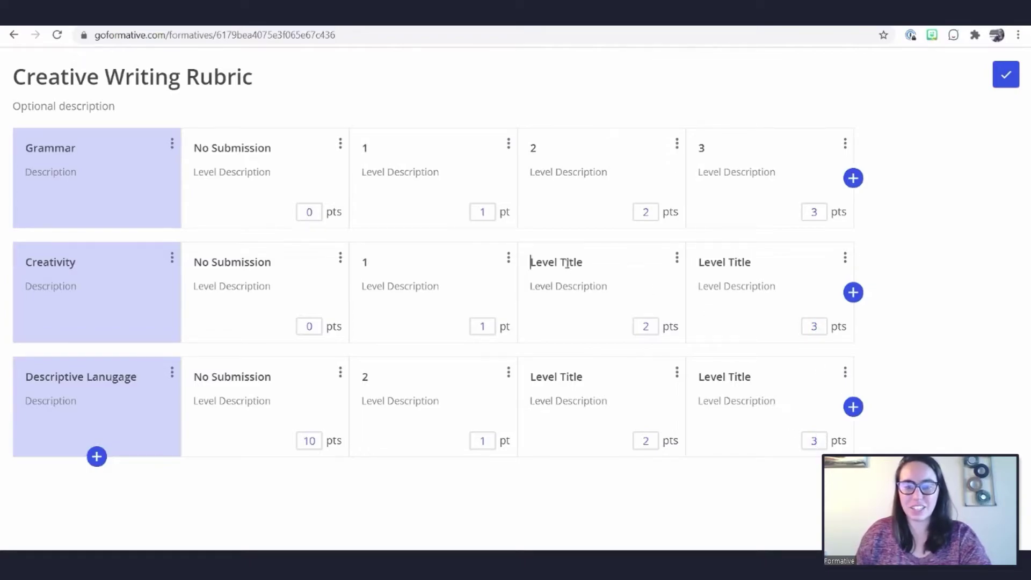
Title the third and fourth levels of both lower criteria 2 and 3, retitle Descriptive Lanugage's second level 1, and save the rubric
text(2)
click(537, 376)
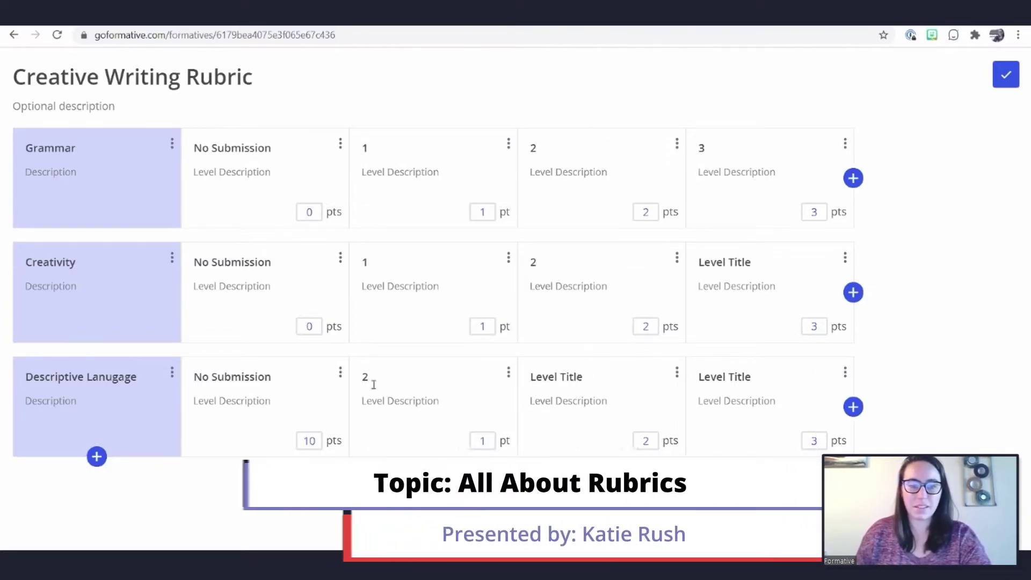
click(566, 380)
text(2)
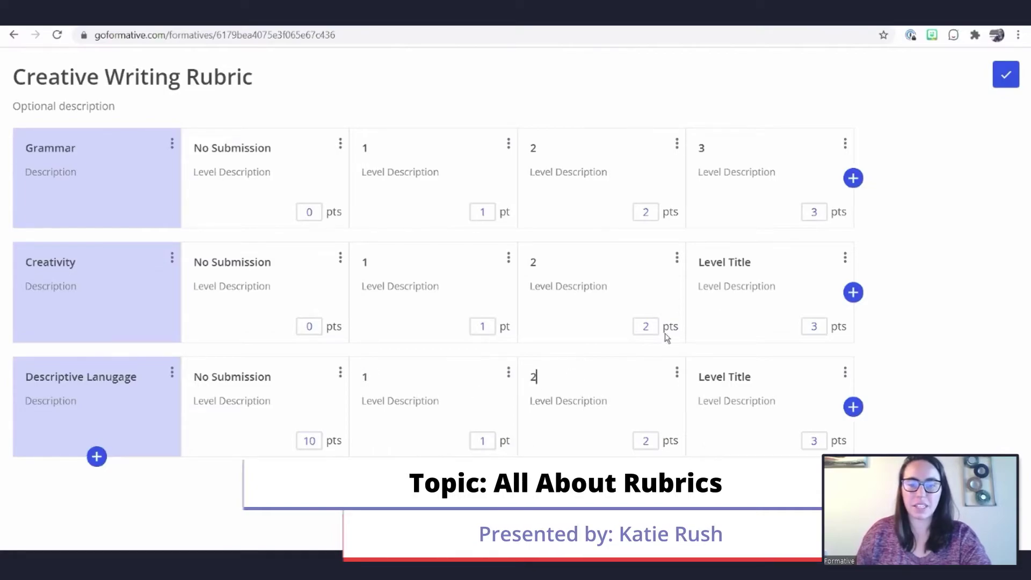
text(3)
click(724, 381)
text(3)
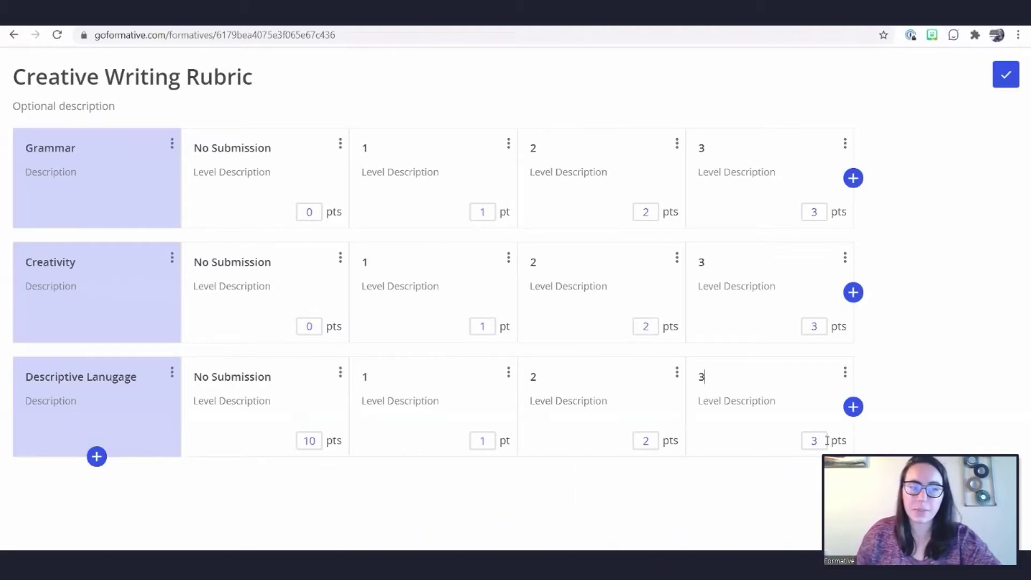
click(1005, 78)
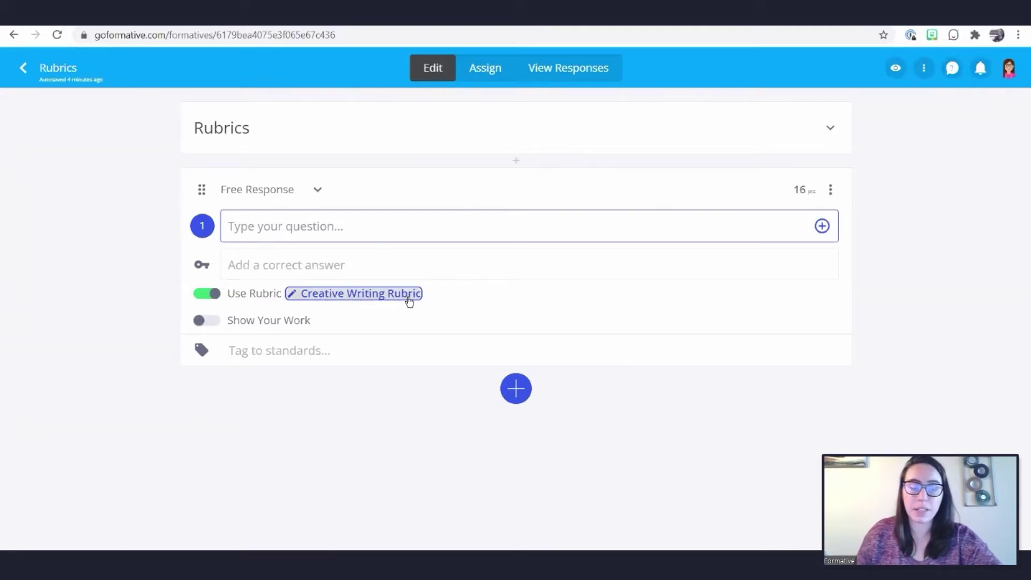
Enter "Tell me about your favorite memory" as the text of the Free Response question
click(436, 231)
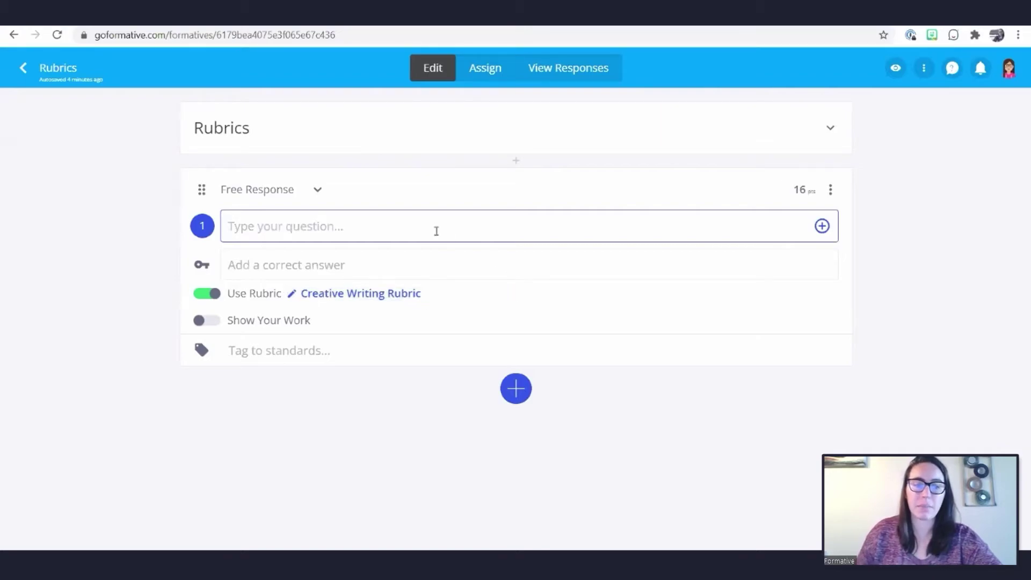
text(Te)
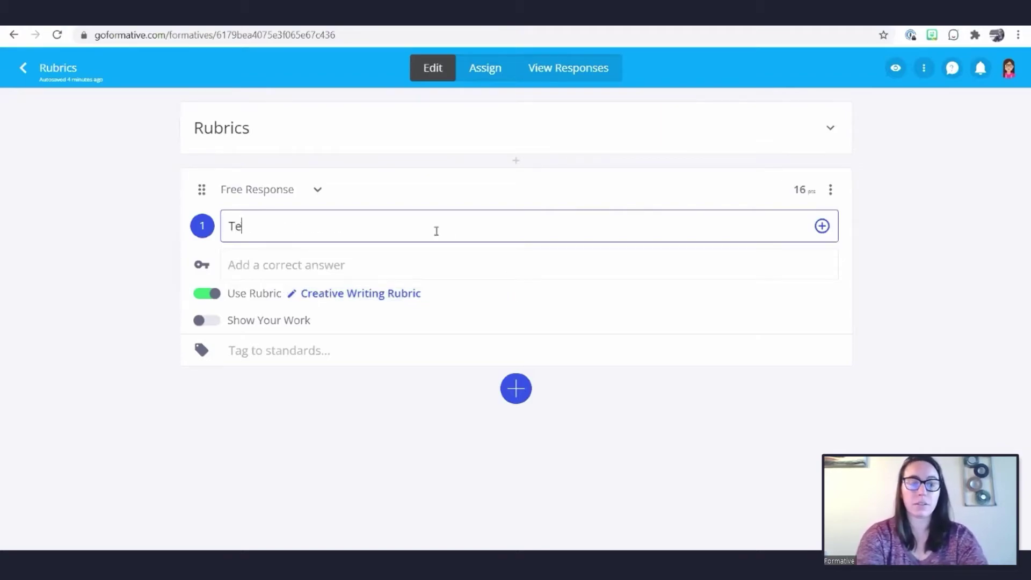
text(ll me about your fa)
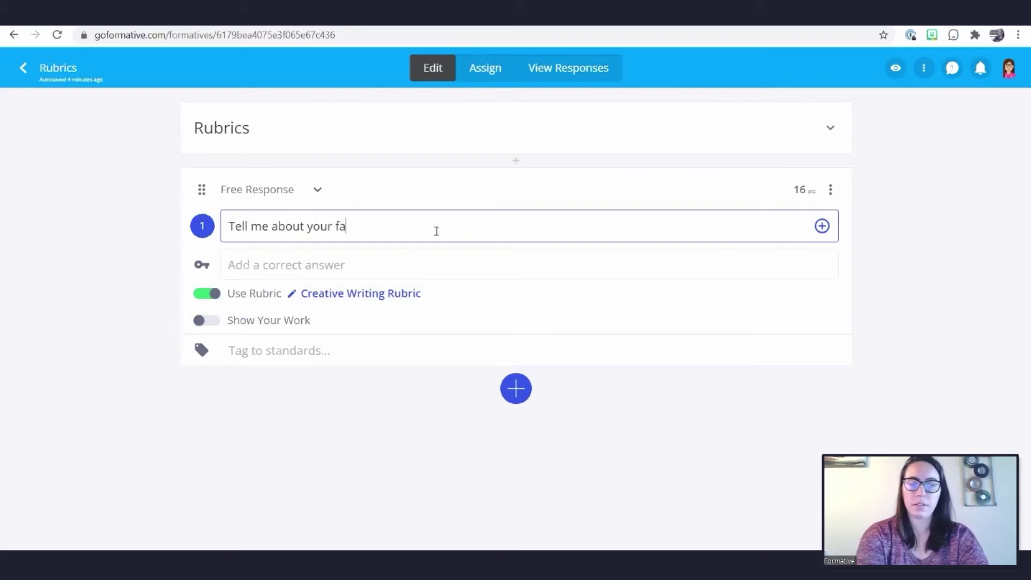
text(vorite memory)
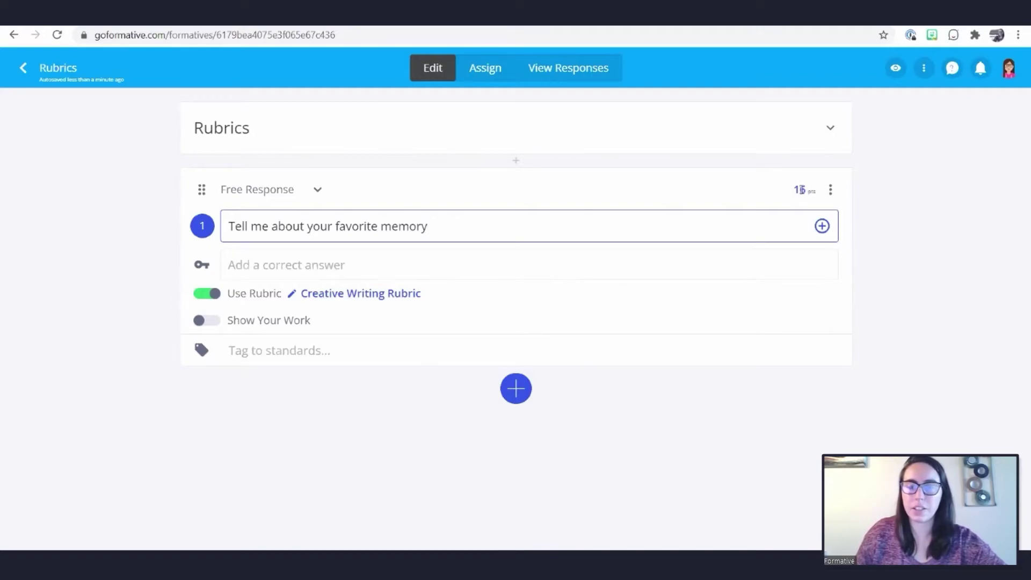
Reopen the Creative Writing Rubric, set Descriptive Lanugage's No Submission level to 0 points, and save it
click(326, 294)
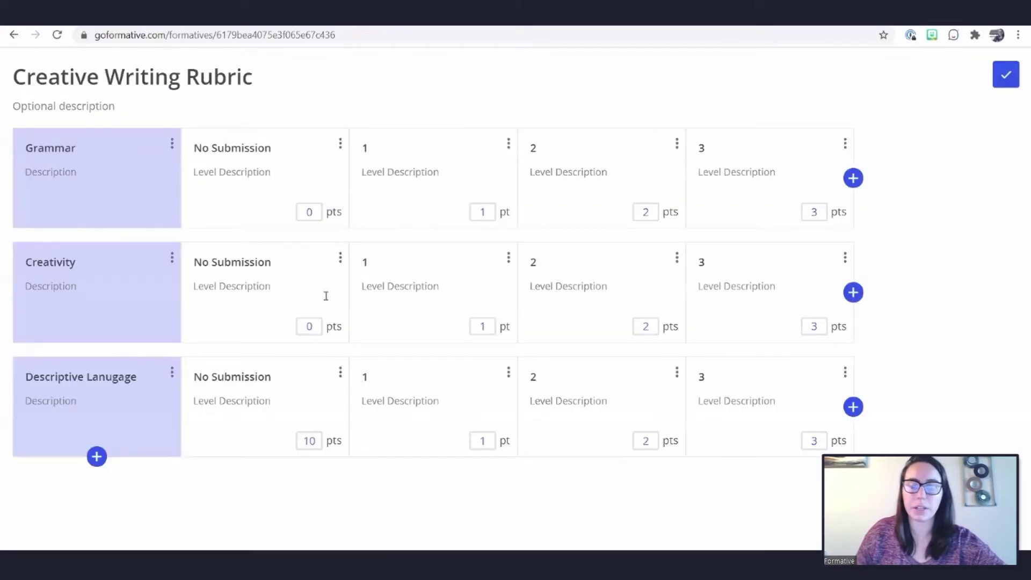
click(316, 441)
key(BackSpace)
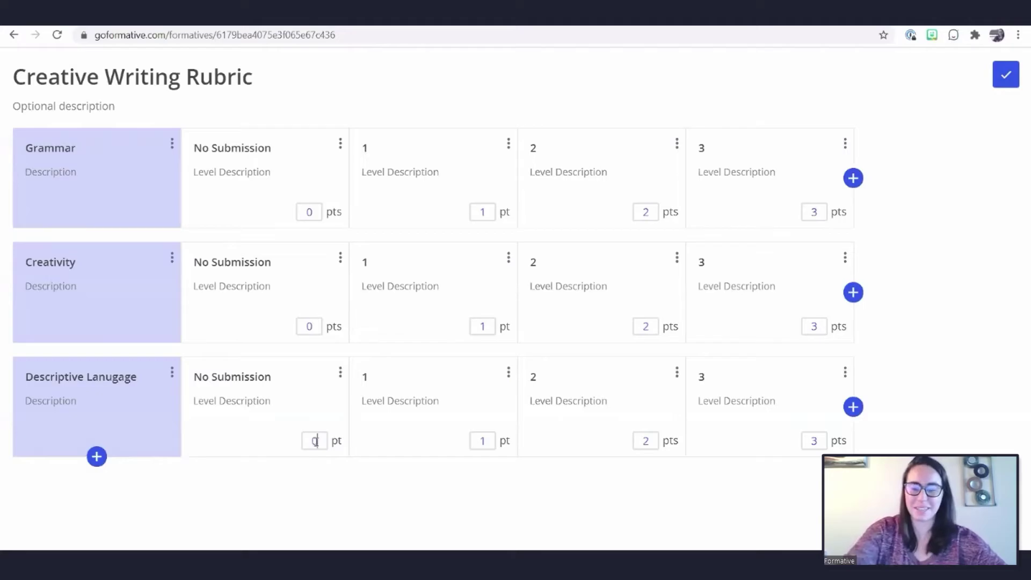
click(1011, 82)
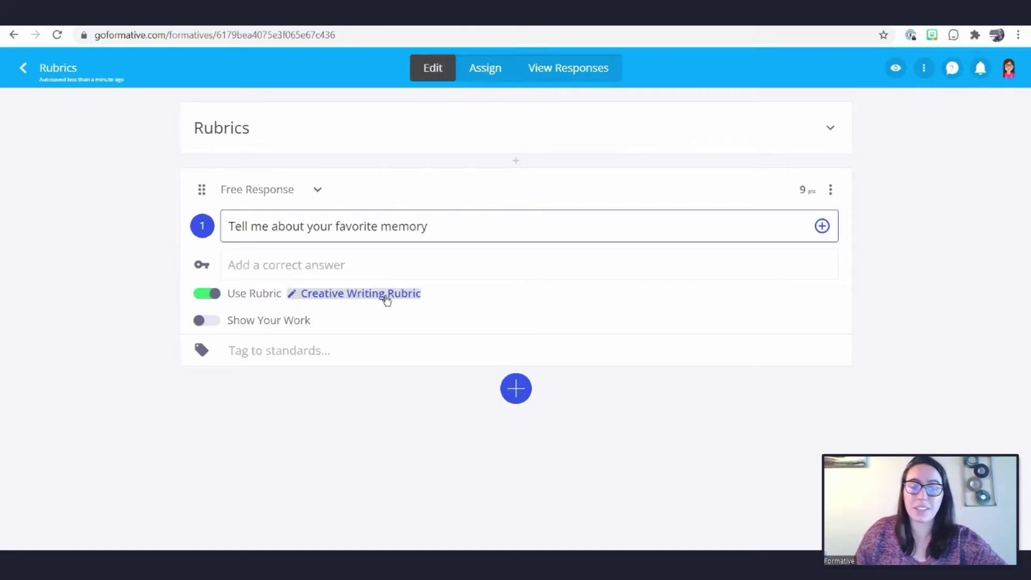
Look for existing questions to add by searching own formatives for "rubric" and opening Rubric Bank
click(427, 298)
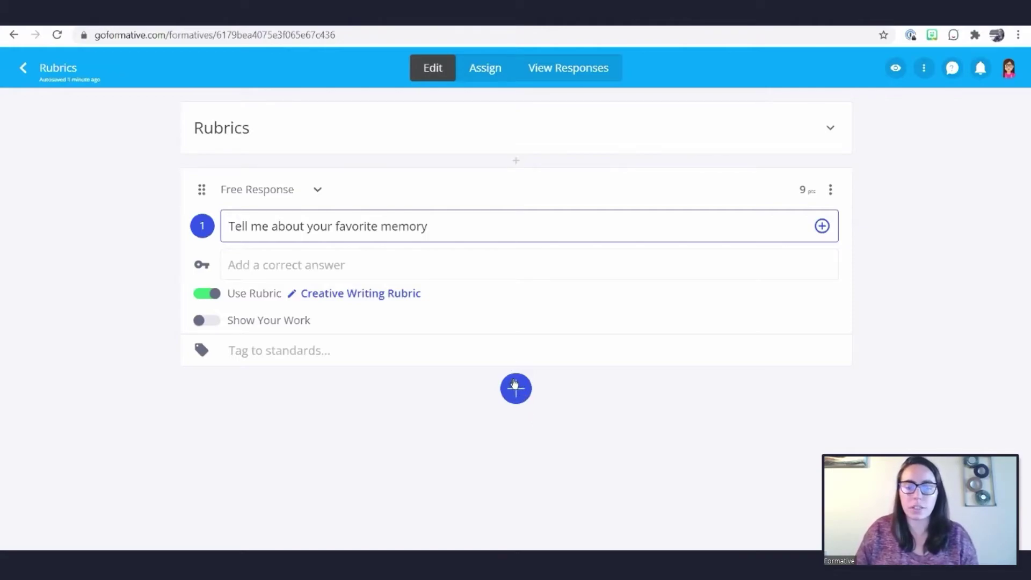
click(516, 395)
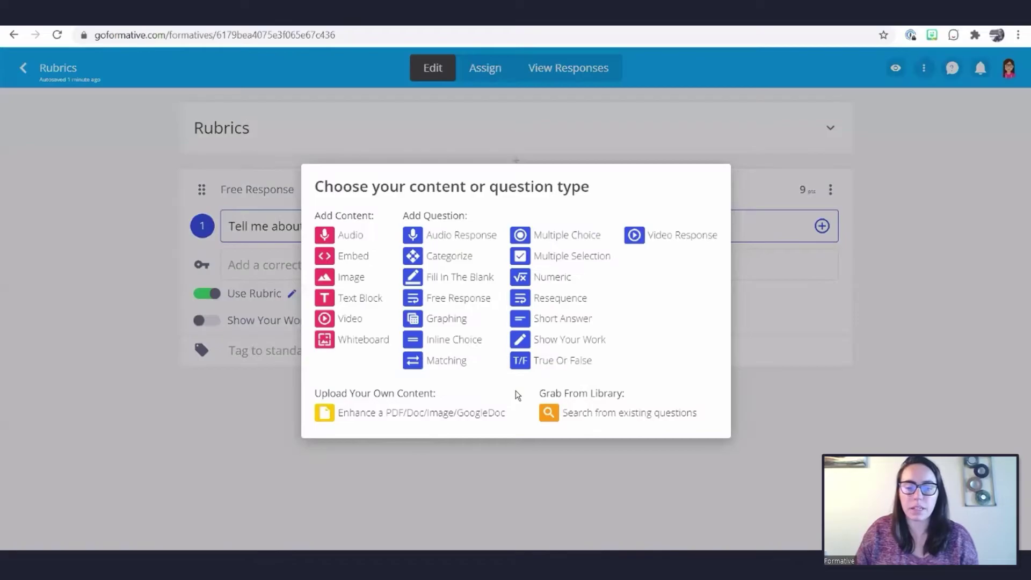
click(618, 423)
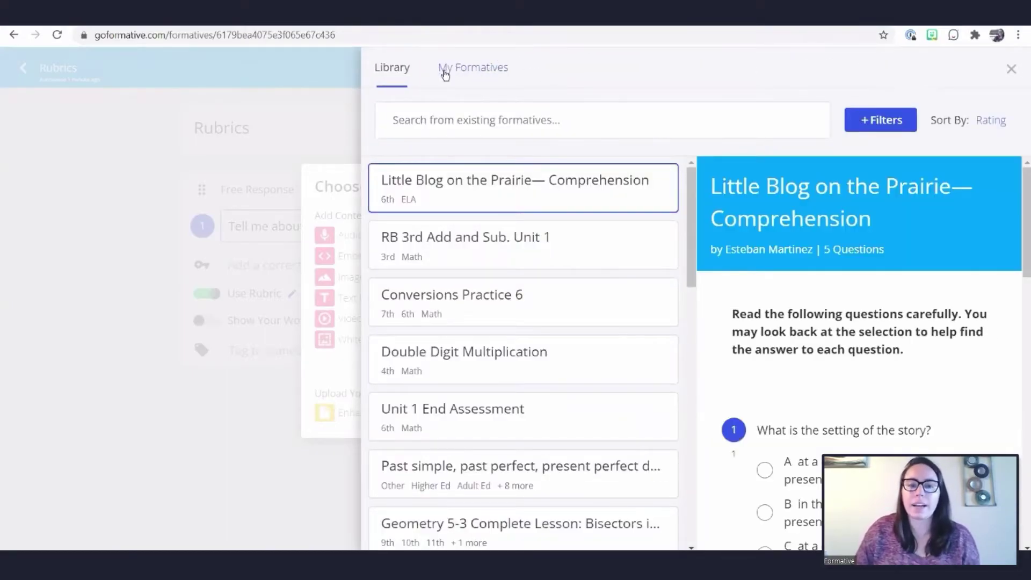
click(481, 70)
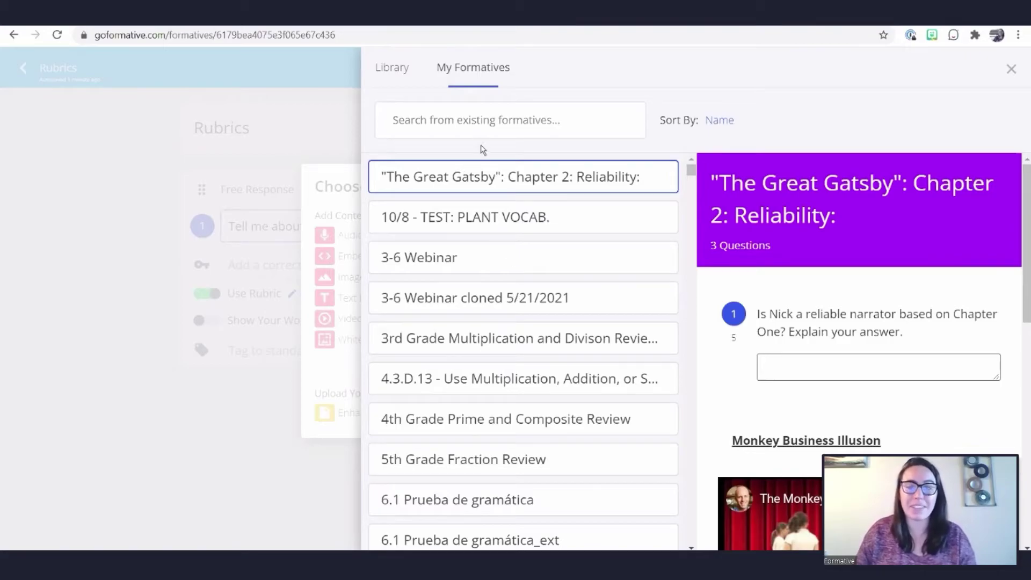
click(485, 116)
text(rubric)
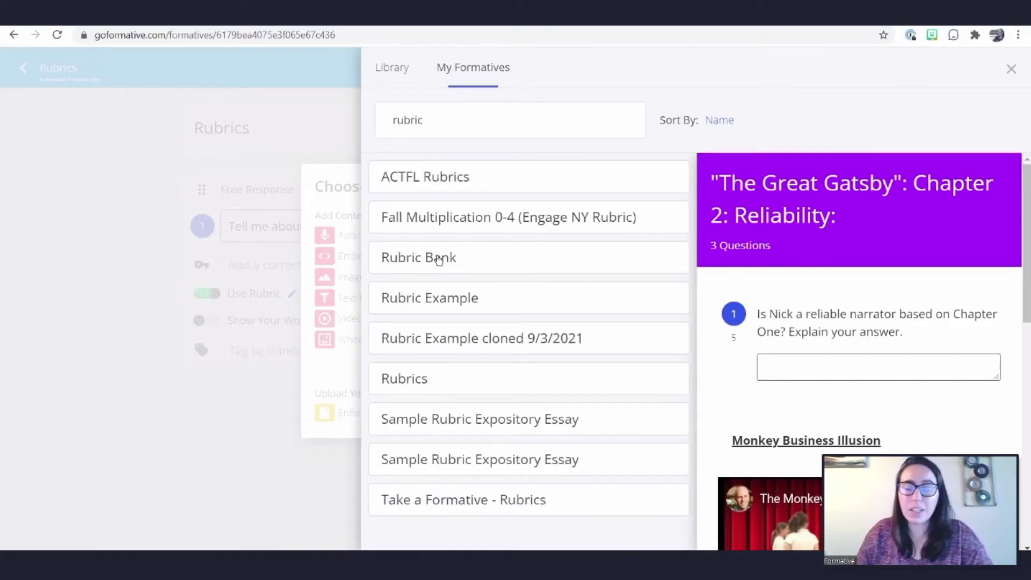
click(488, 263)
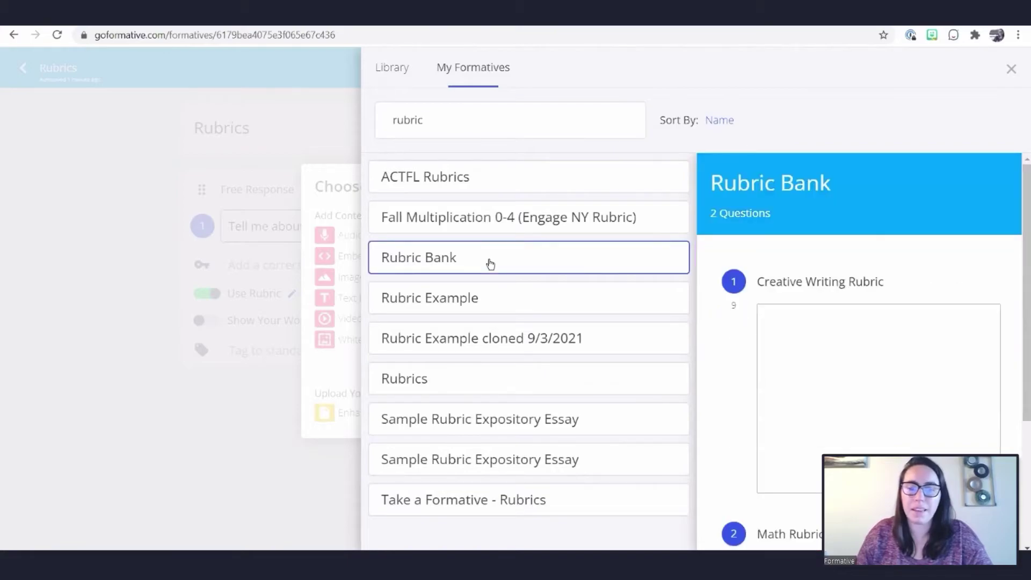
Add the Math Rubric question from Rubric Bank to the formative and return to the editor
mouse_move(787, 281)
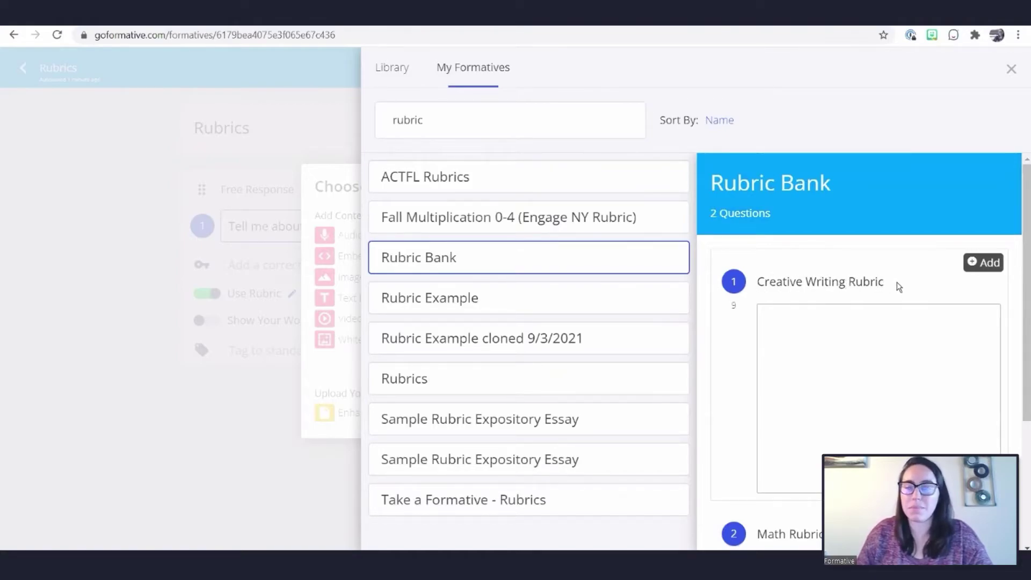
scroll(898, 287, down, 4)
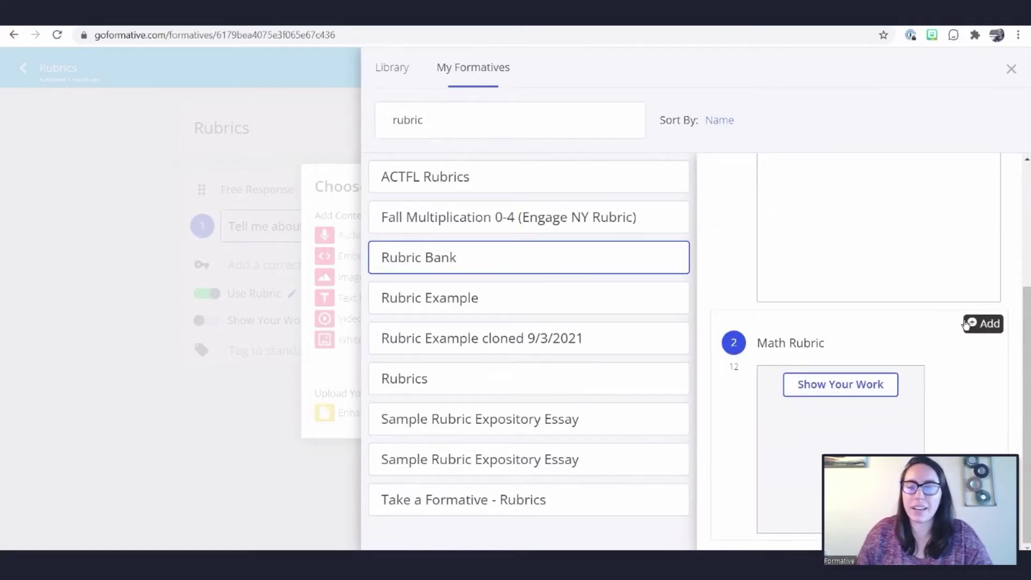
click(992, 324)
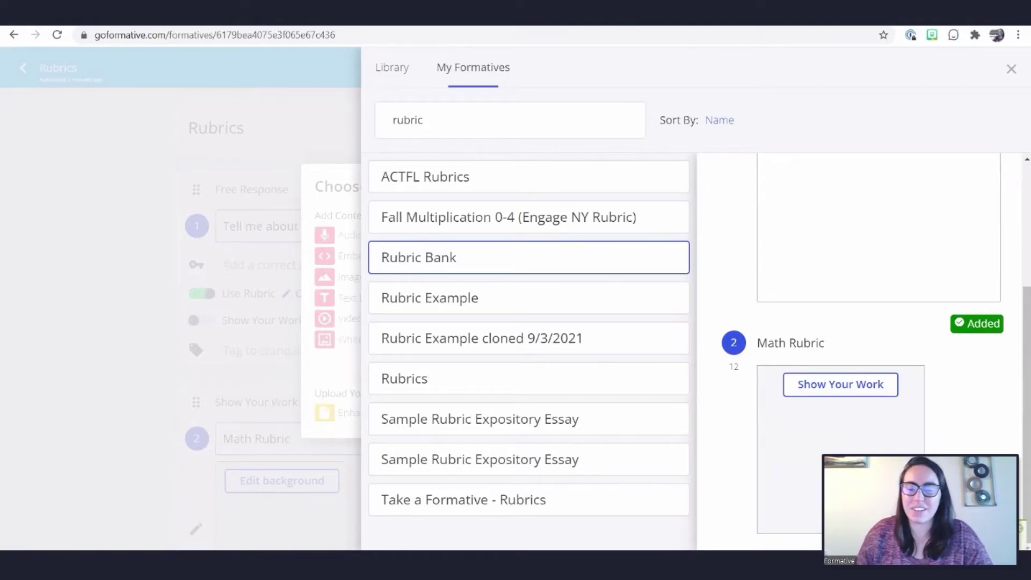
click(1010, 71)
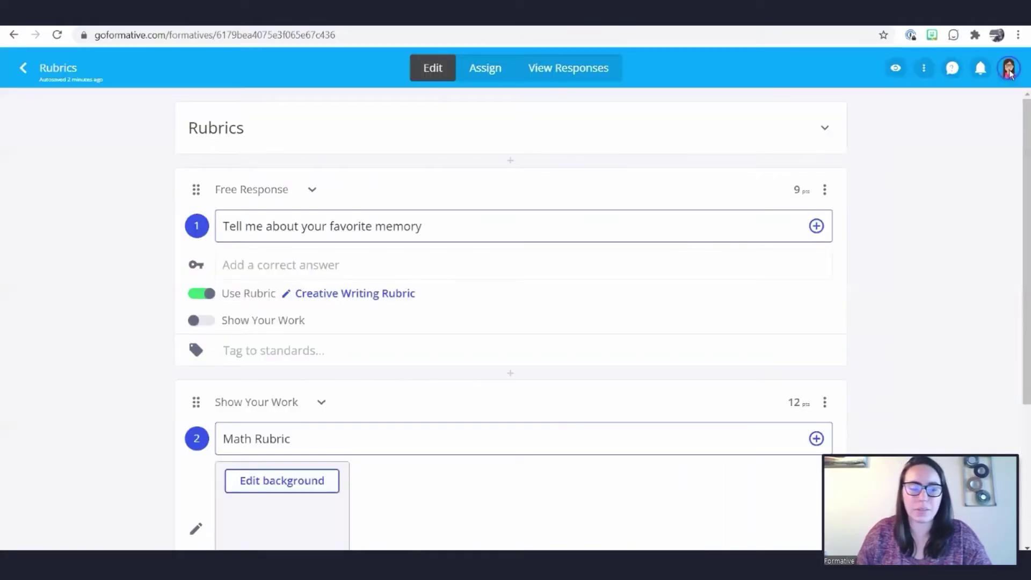
Replace the text of the Math Rubric question with "Answer this question" and "5+6=" on a second line
scroll(915, 350, down, 4)
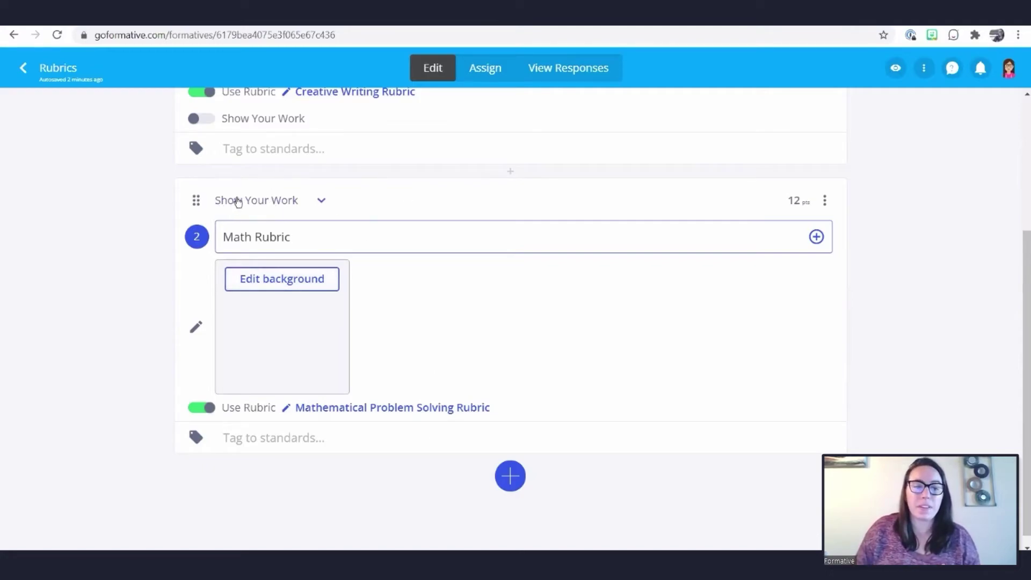
drag(352, 237, 202, 240)
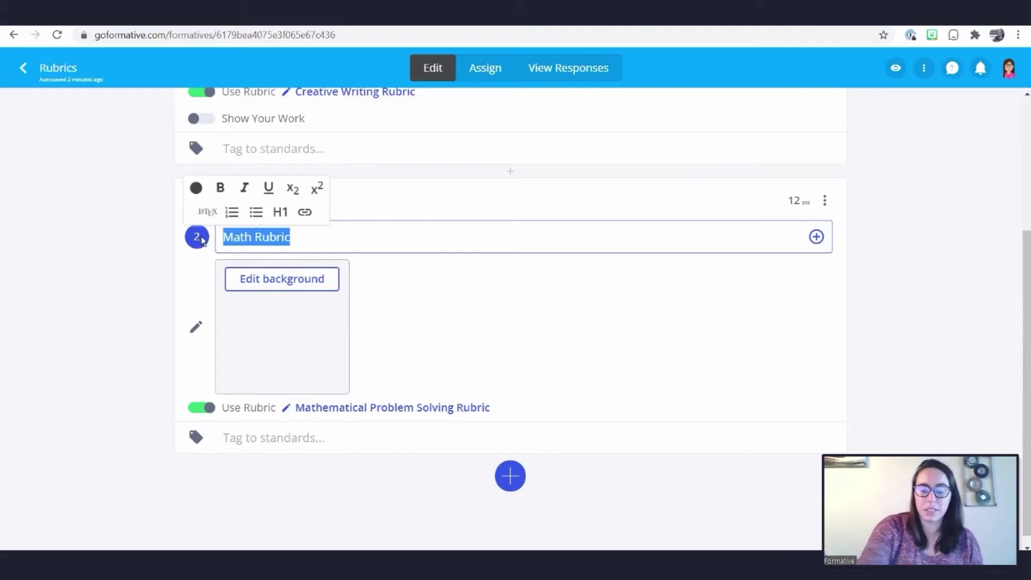
key(BackSpace)
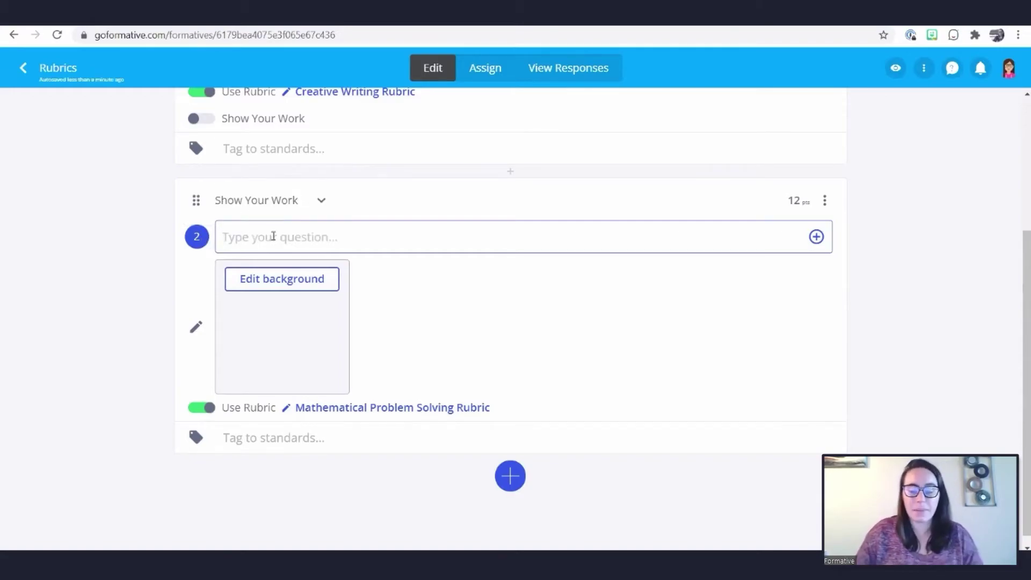
text(Answer Th)
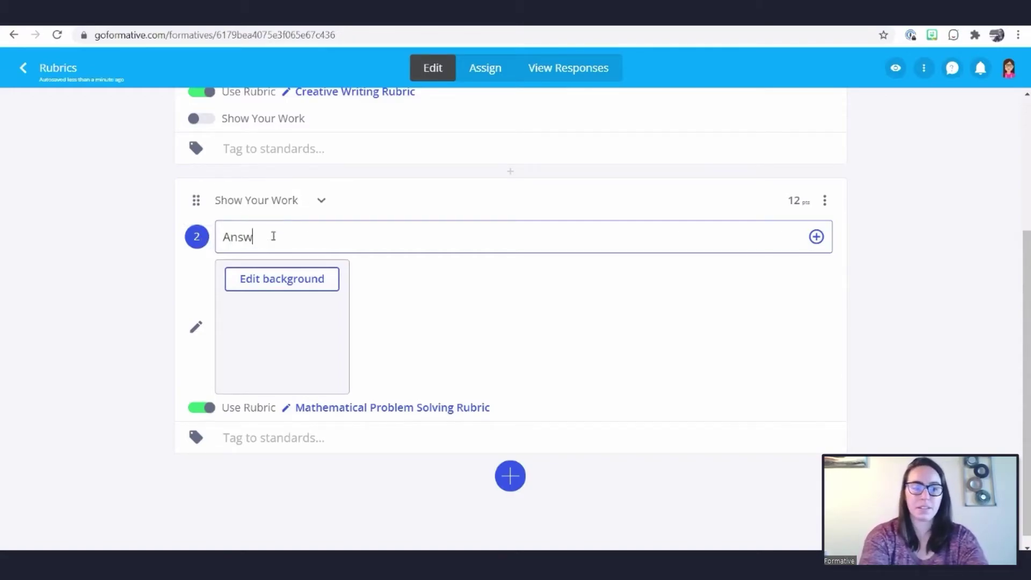
key(BackSpace)
key(BackSpace)
text(this question)
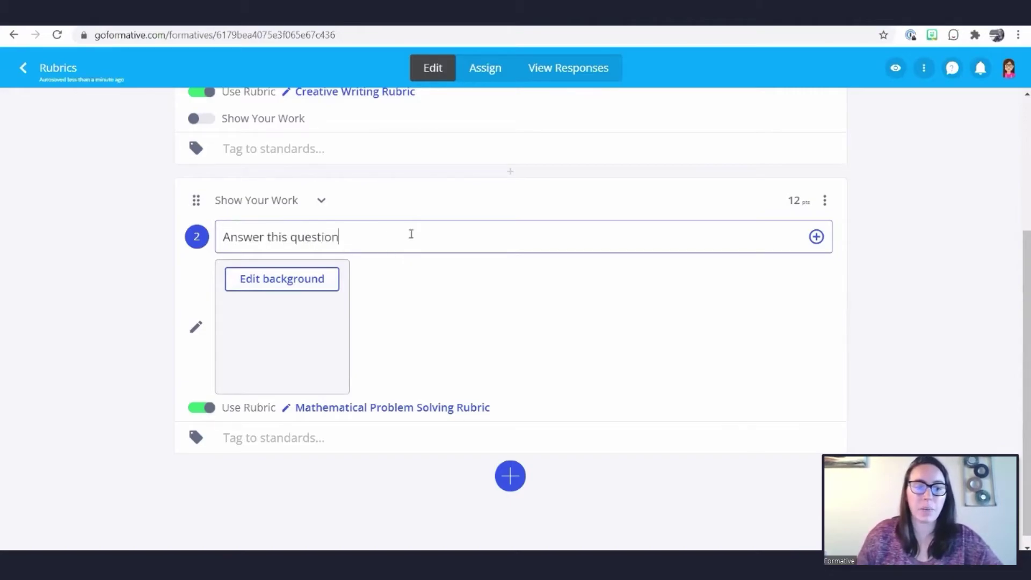
key(Return)
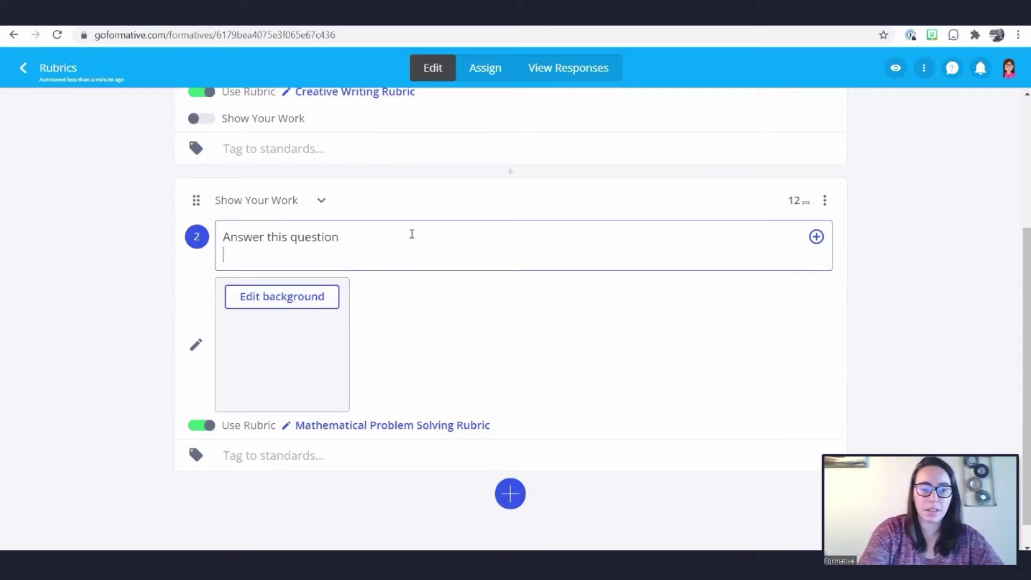
text(5+6=)
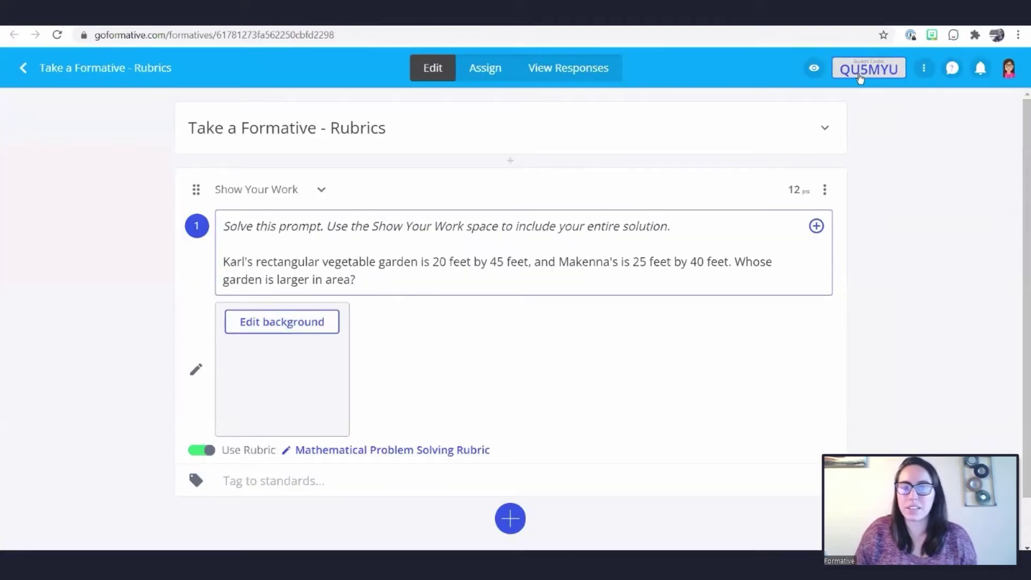
Show the join instructions of Take a Formative - Rubrics, highlight the guest code, and close them
click(891, 71)
drag(449, 292, 519, 293)
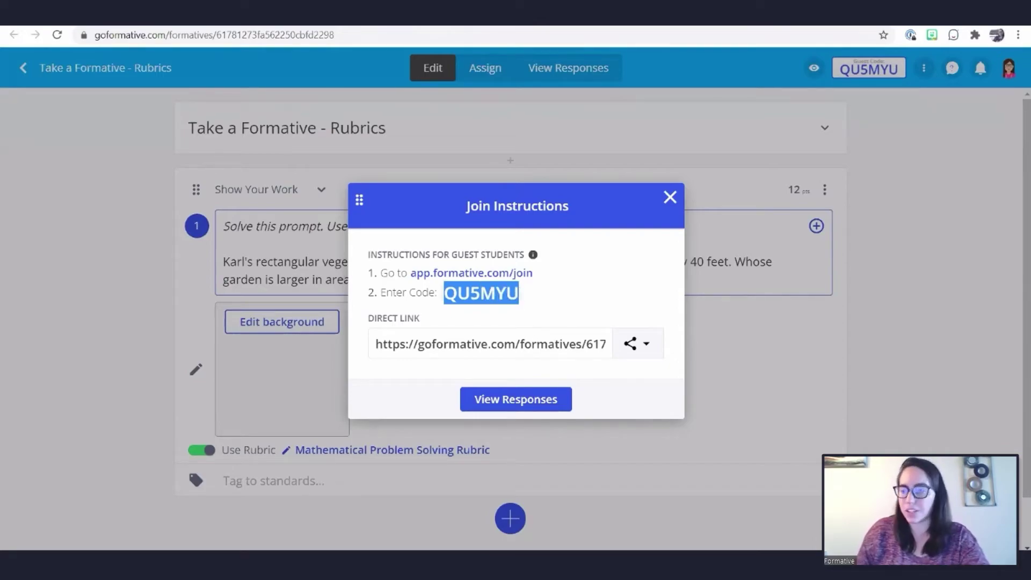
key(alt+Tab)
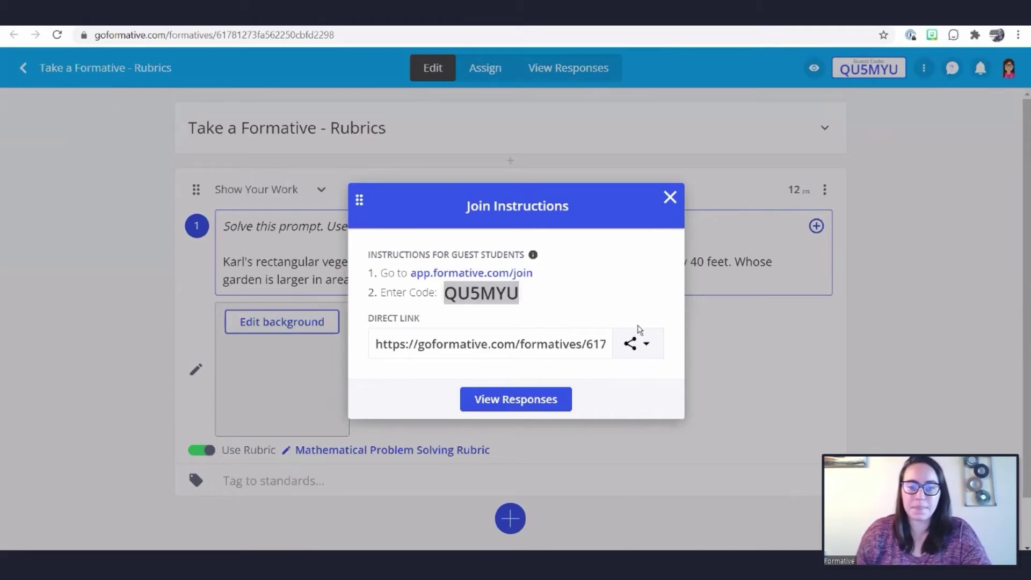
click(670, 198)
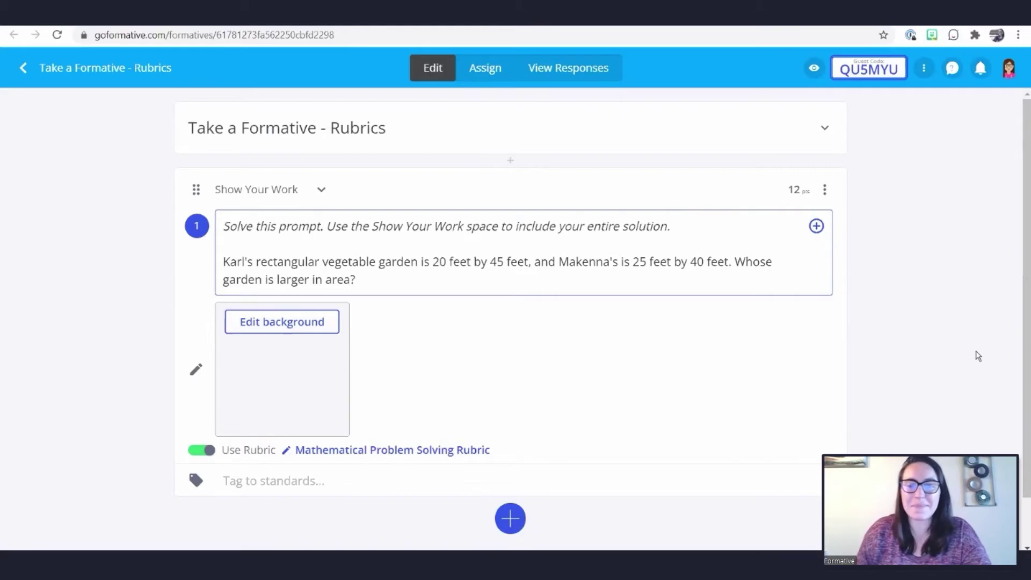
Open the response totals of Take a Formative - Rubrics and hide the student names
click(610, 68)
click(186, 109)
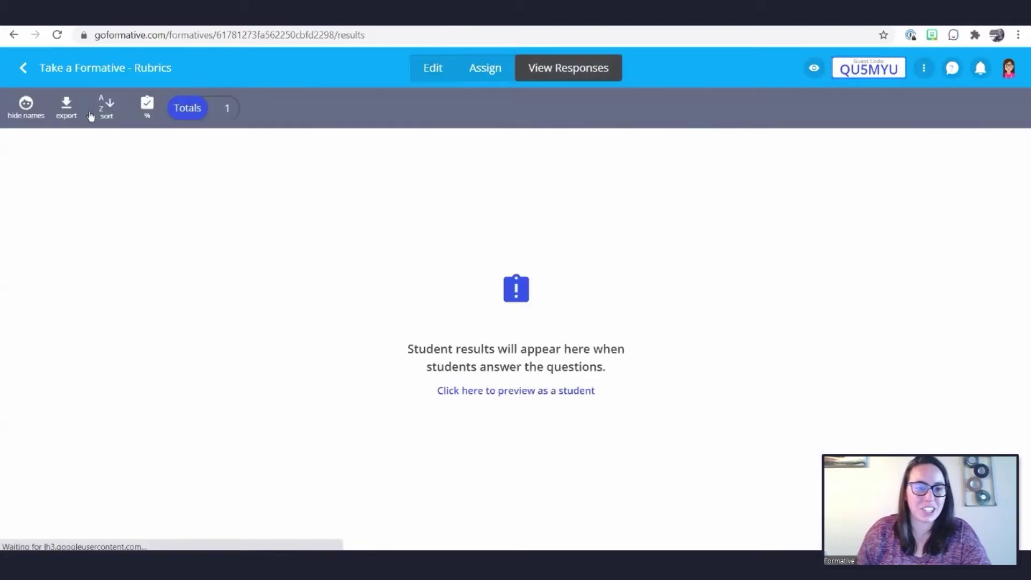
click(26, 106)
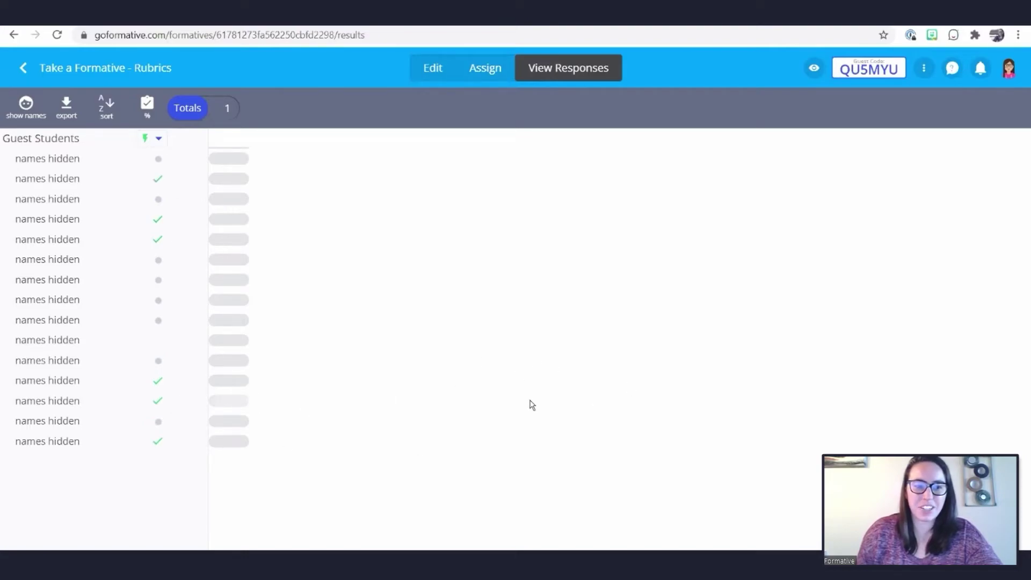
Preview the formative as a student at laptop size and highlight the garden question's point value
click(812, 69)
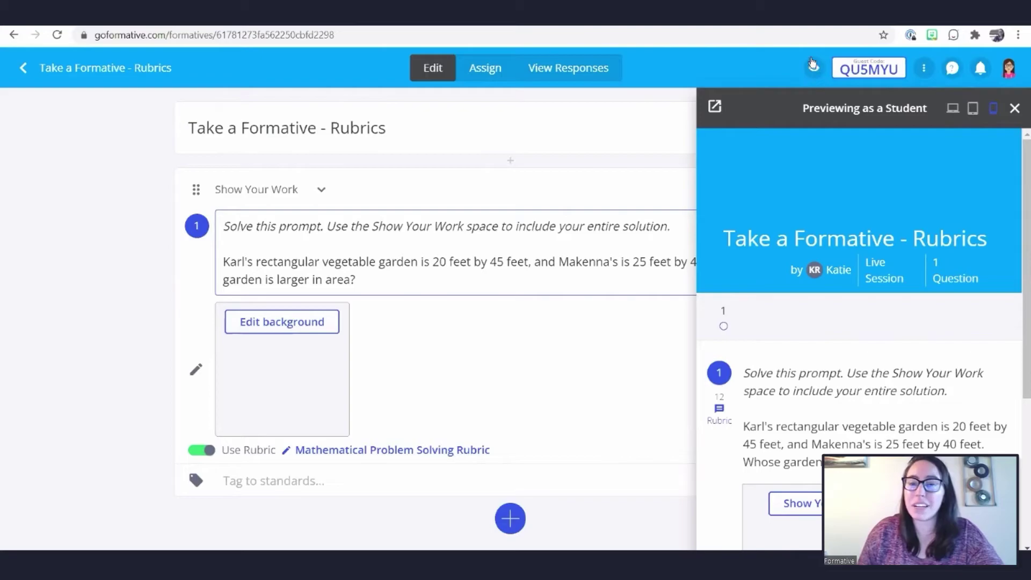
click(948, 112)
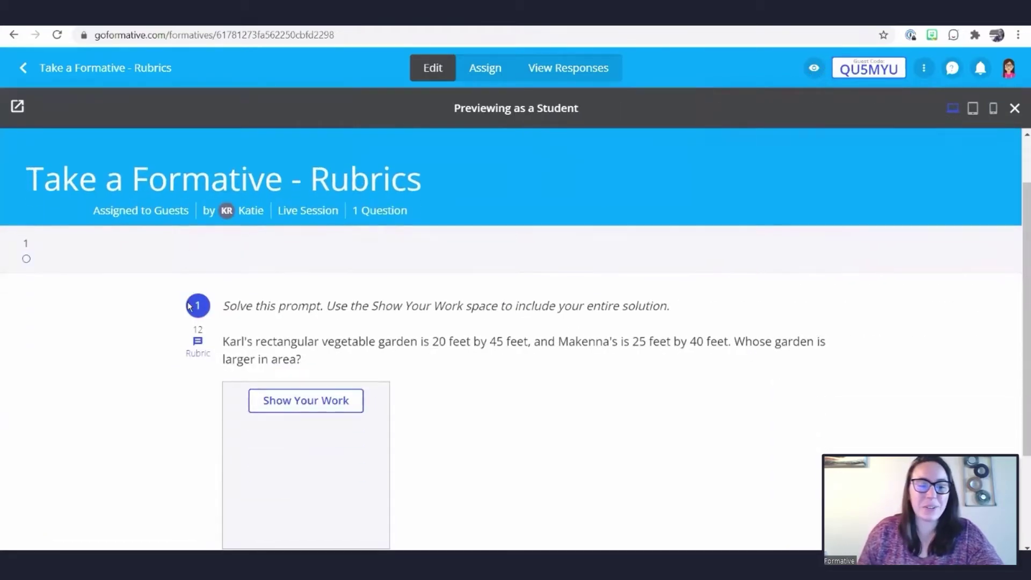
scroll(189, 306, down, 1)
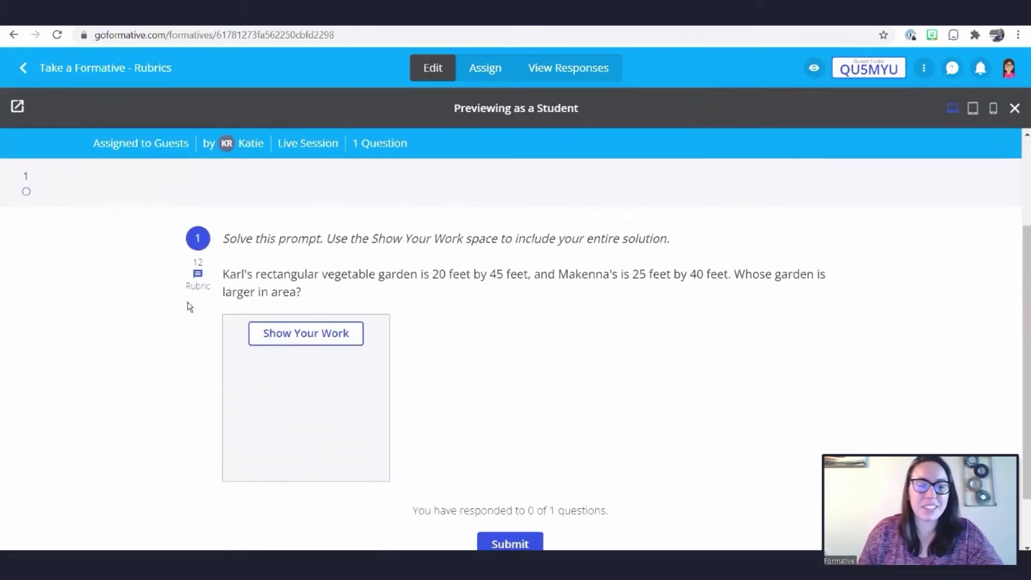
double_click(198, 262)
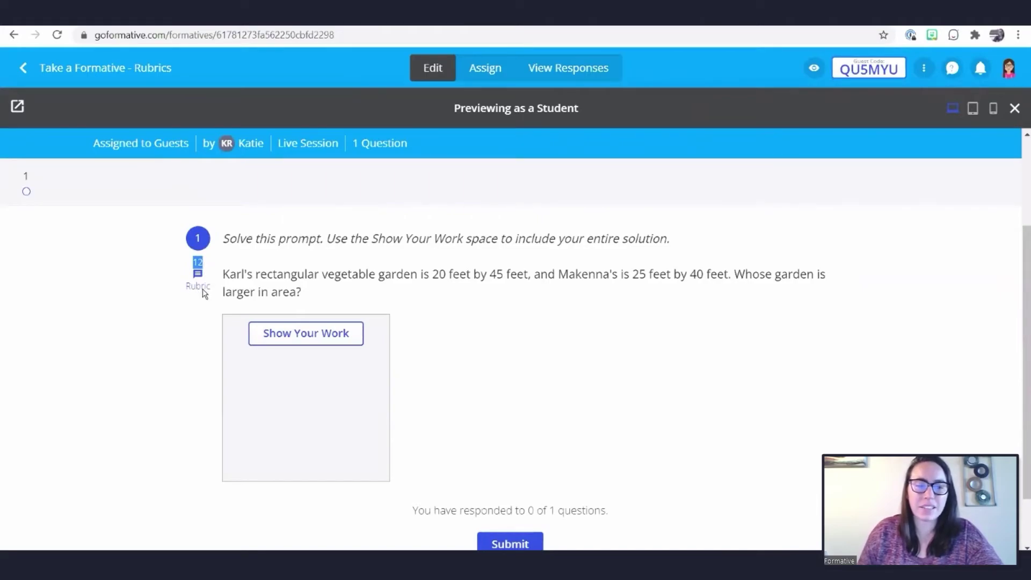
View the Mathematical Problem Solving Rubric from the student preview, look through all its criteria, and close it
click(195, 288)
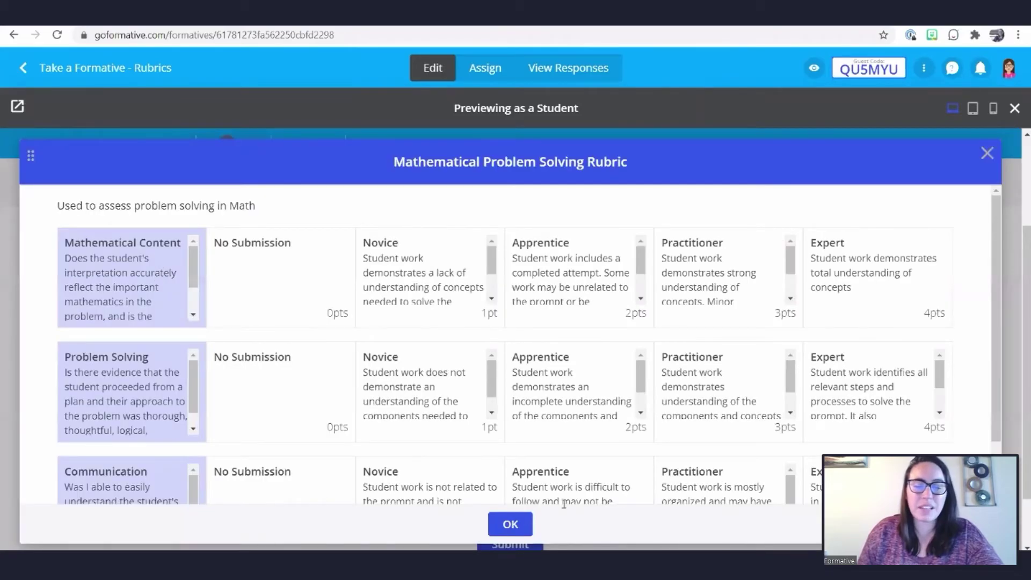
scroll(863, 392, down, 2)
scroll(863, 392, up, 2)
scroll(863, 294, down, 1)
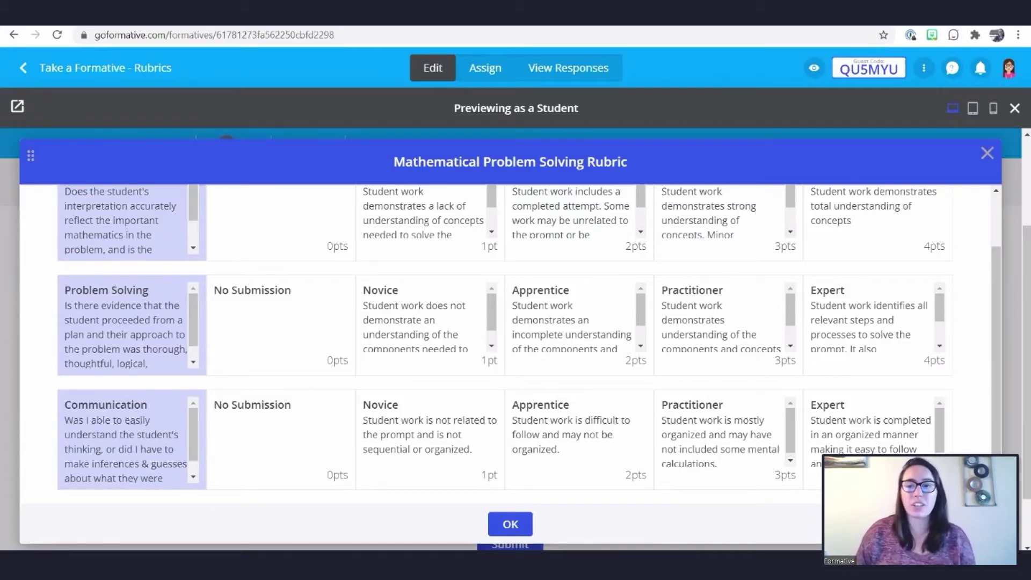
click(986, 159)
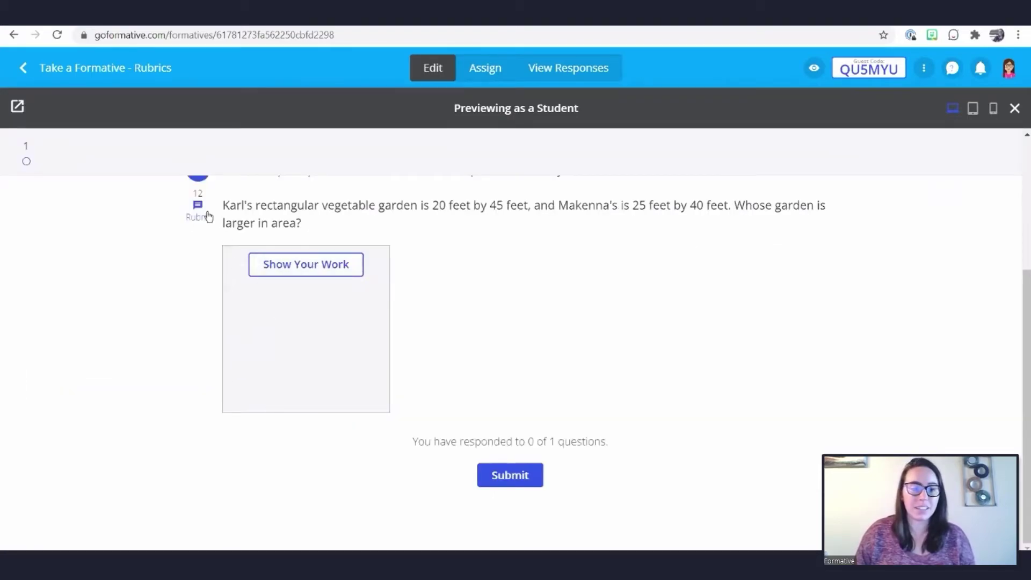
Reopen the rubric beside the garden question, read the Problem Solving description and the Communication levels, and dismiss it
scroll(199, 226, up, 1)
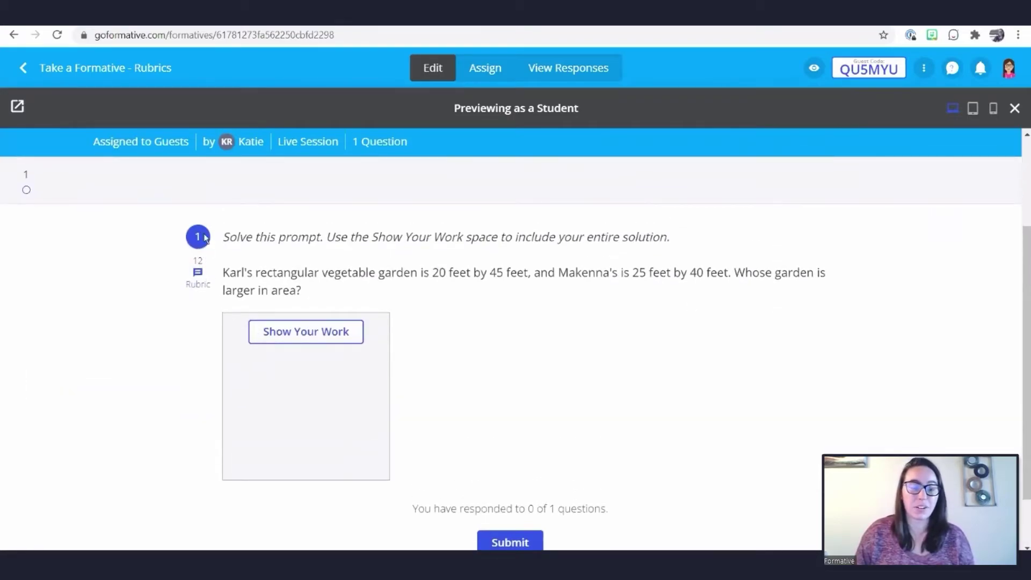
click(200, 287)
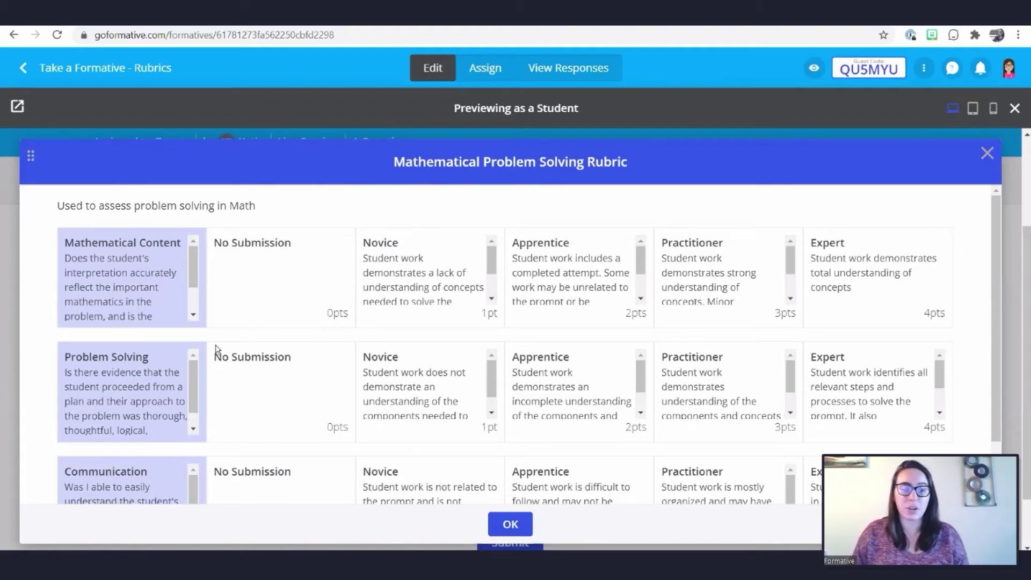
scroll(179, 402, down, 1)
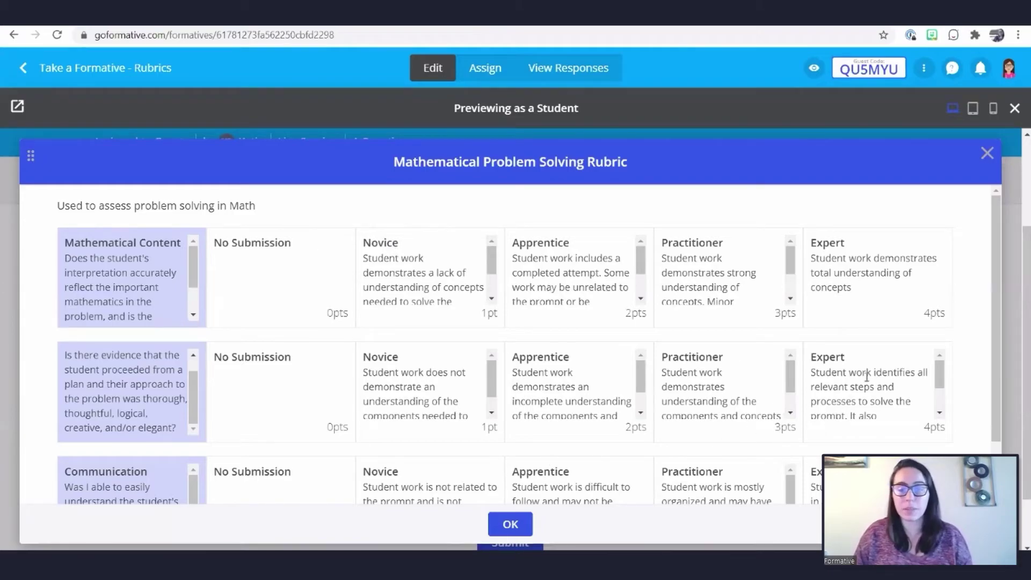
scroll(835, 424, down, 1)
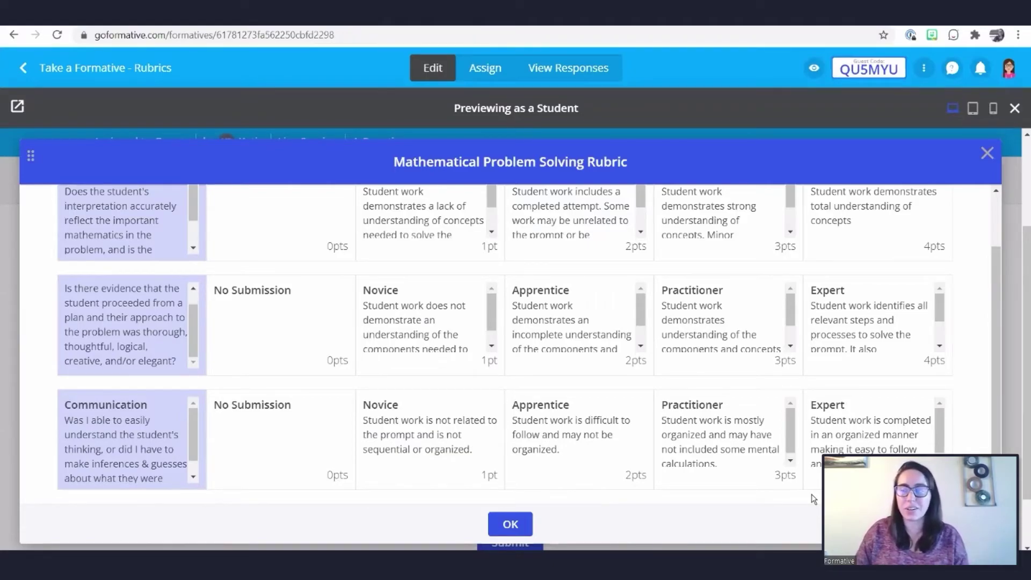
click(509, 525)
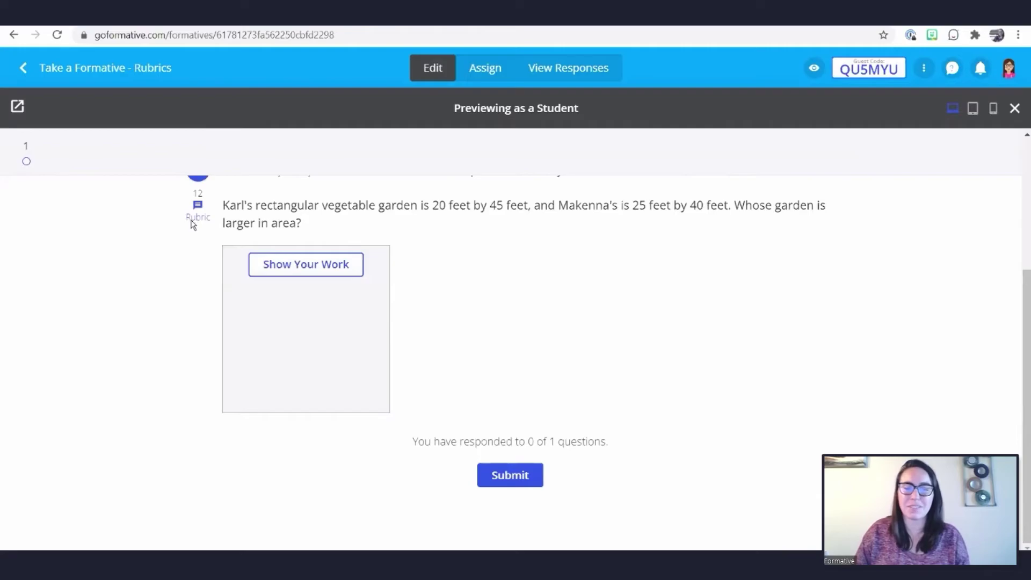
Exit the student preview and display the student responses to question 1
click(1014, 109)
click(577, 69)
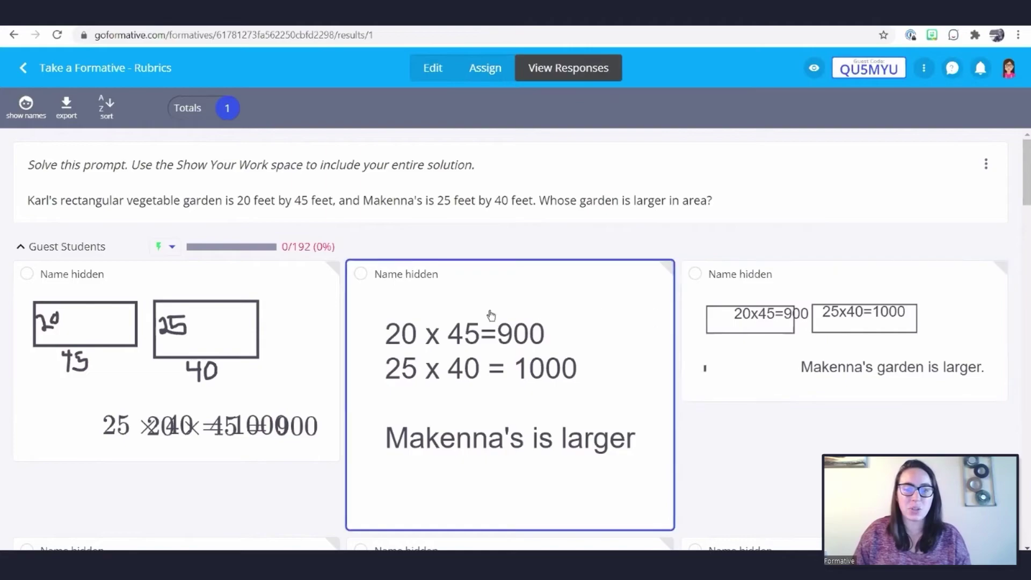
Open the typed response "Makenna's is larger" for grading and read through it below the Mathematical Problem Solving Rubric
scroll(631, 450, down, 1)
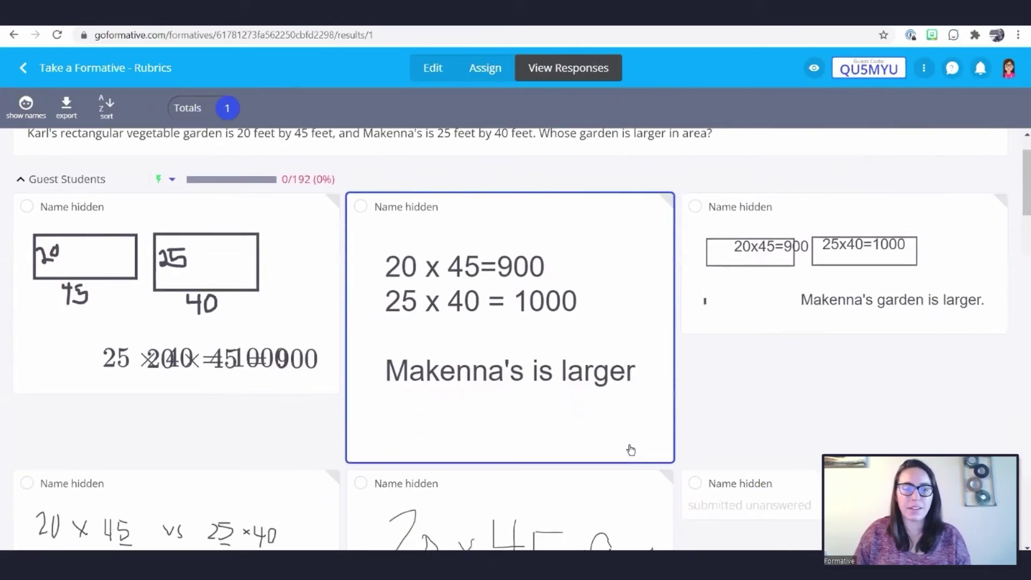
scroll(746, 358, up, 1)
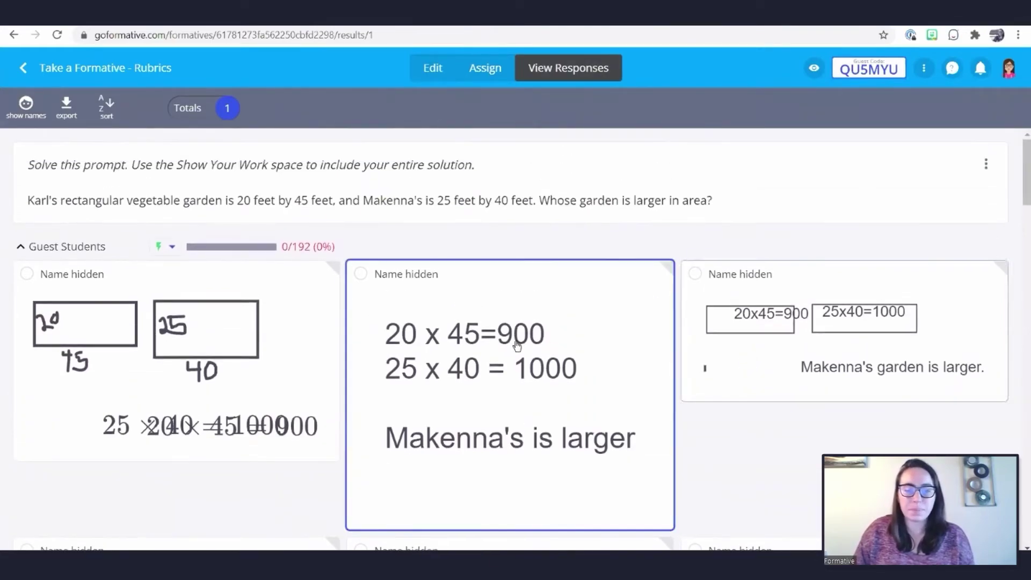
click(414, 292)
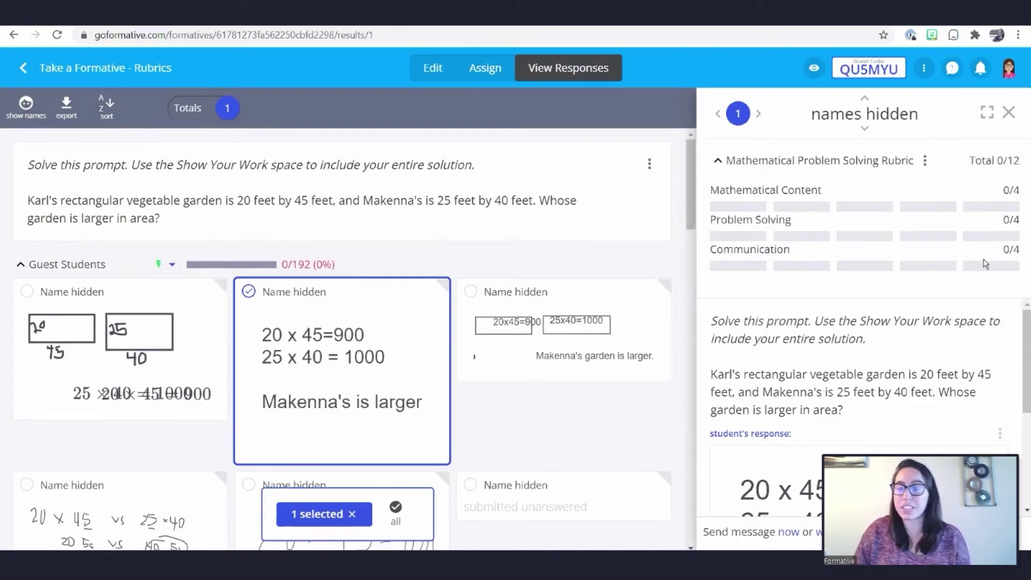
mouse_move(753, 206)
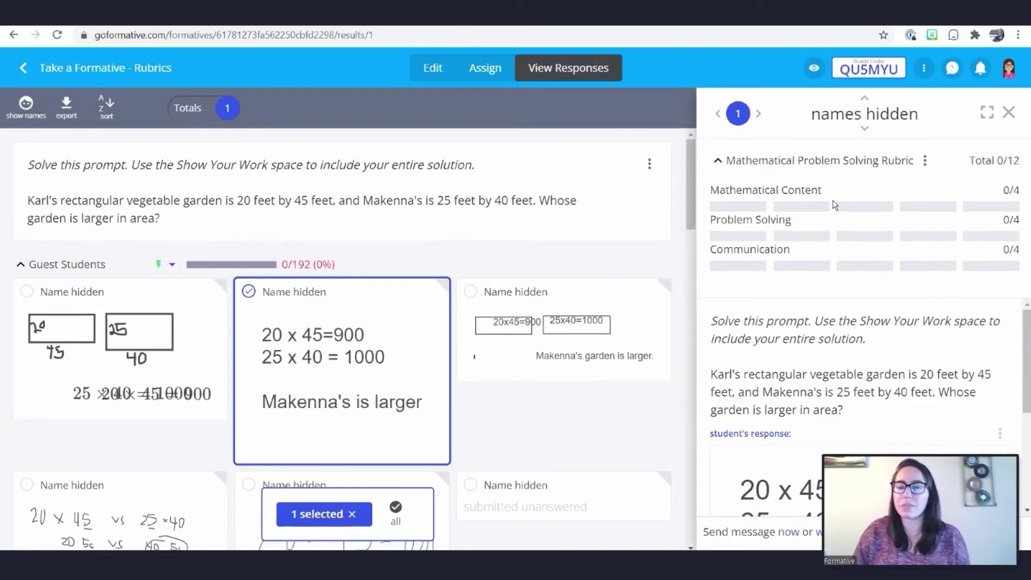
scroll(942, 379, down, 1)
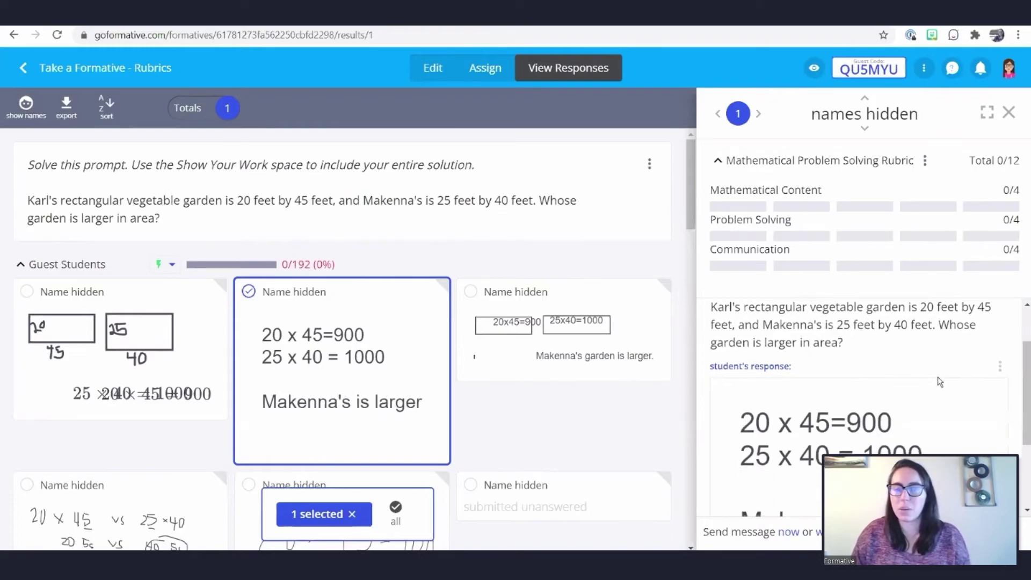
scroll(939, 381, down, 1)
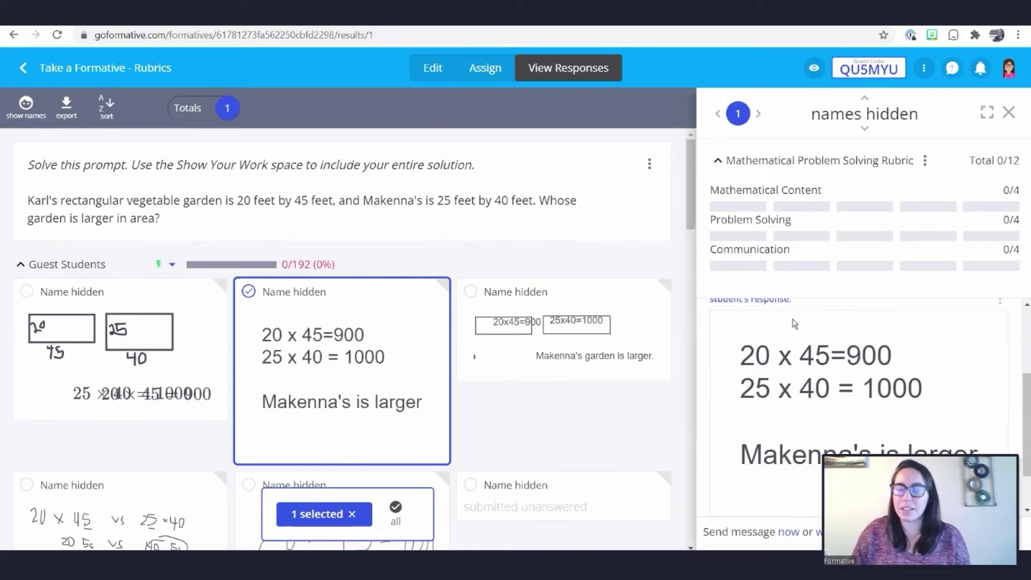
scroll(885, 444, down, 1)
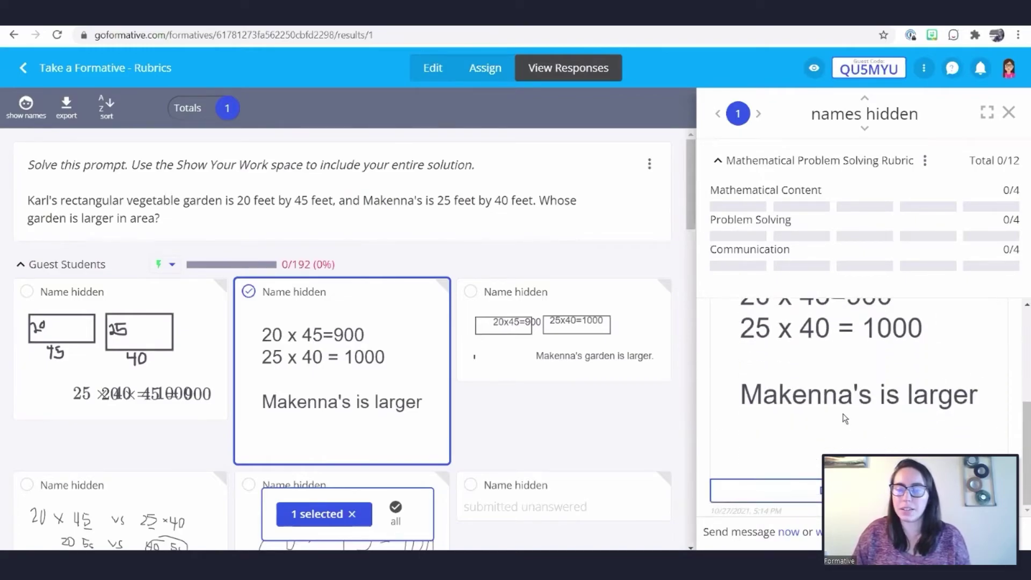
Rate the open response 2 points for Mathematical Content, 1 for Problem Solving and 3 for Communication, checking the level descriptions
mouse_move(994, 209)
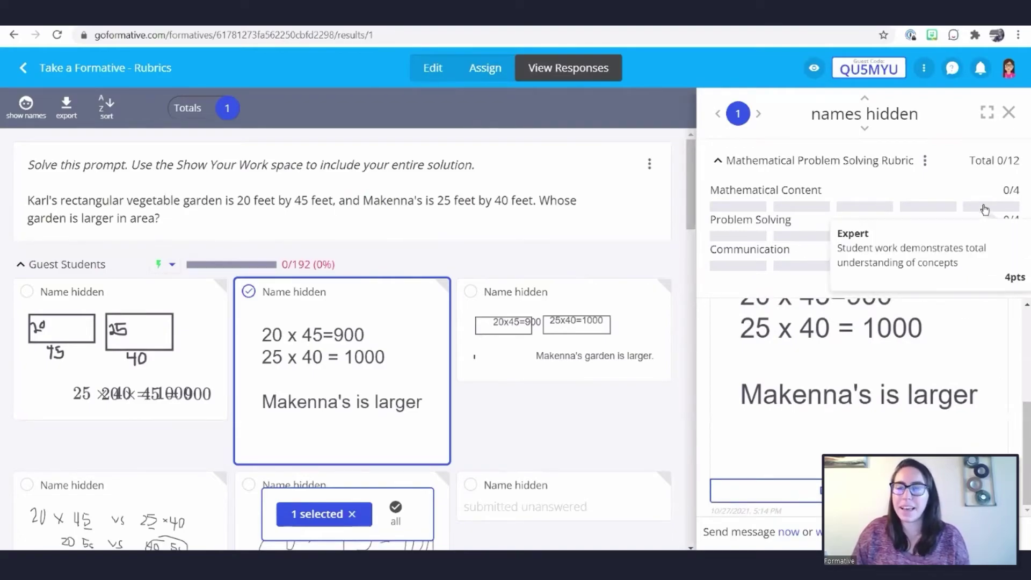
mouse_move(921, 213)
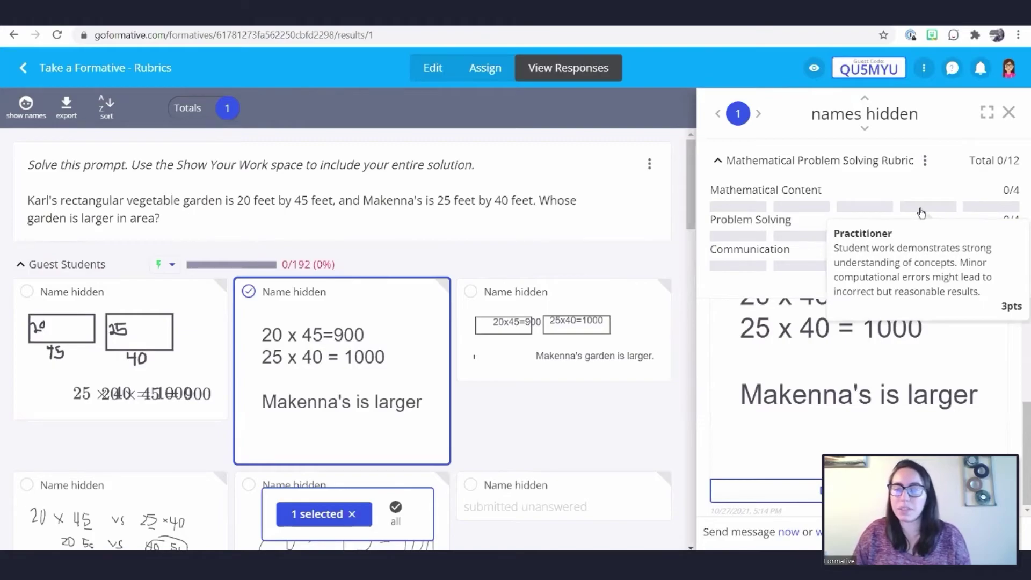
mouse_move(867, 214)
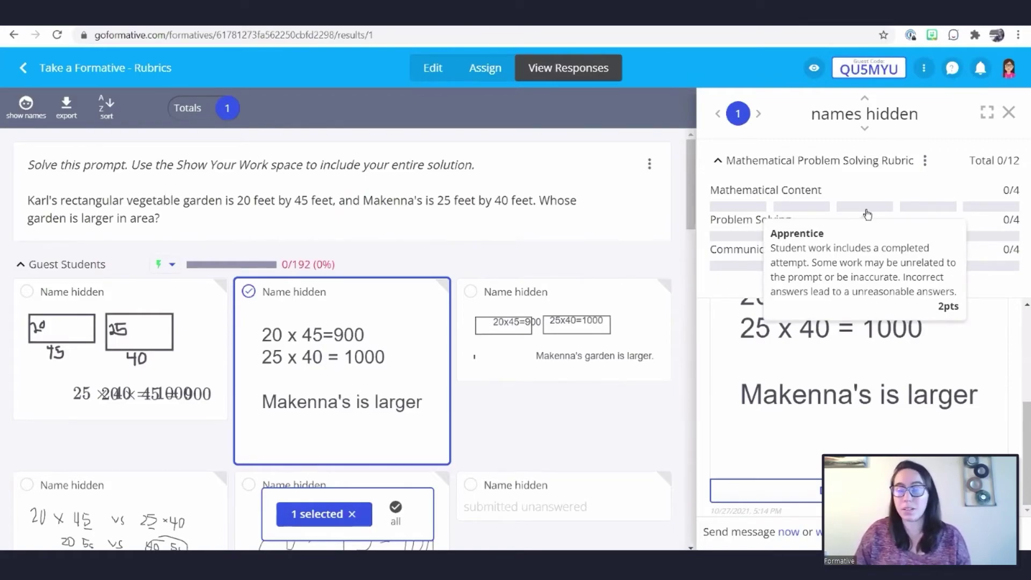
click(866, 211)
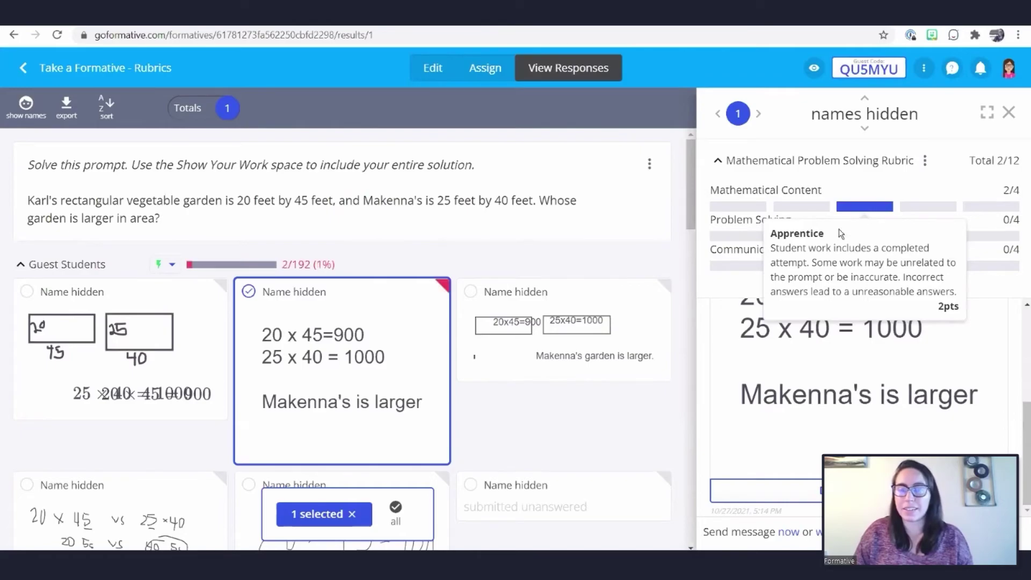
click(819, 237)
click(927, 265)
mouse_move(883, 207)
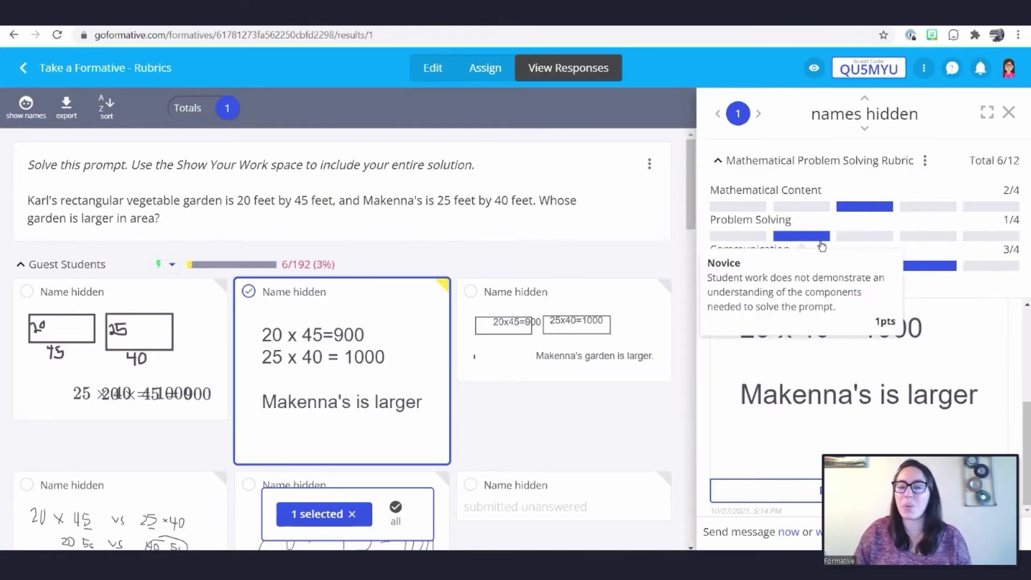
mouse_move(906, 274)
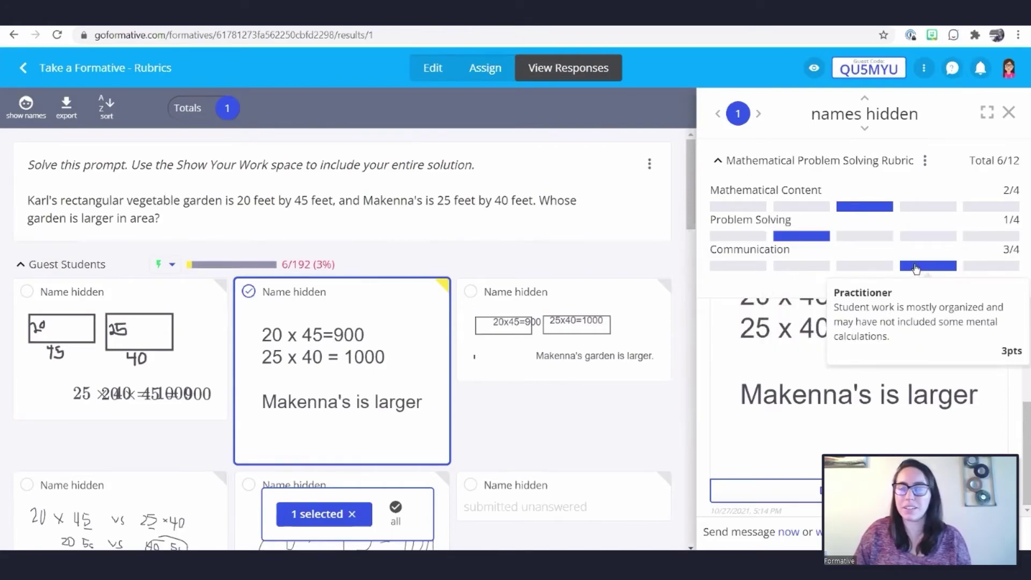
Try Communication at 0 points and restore it to 3, and raise Problem Solving to 4 points
click(736, 266)
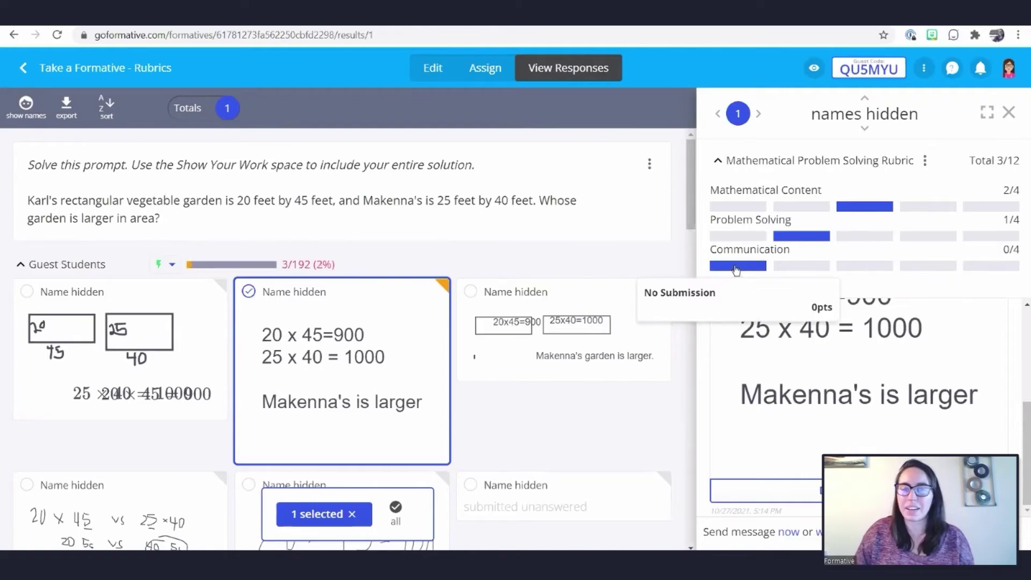
click(928, 268)
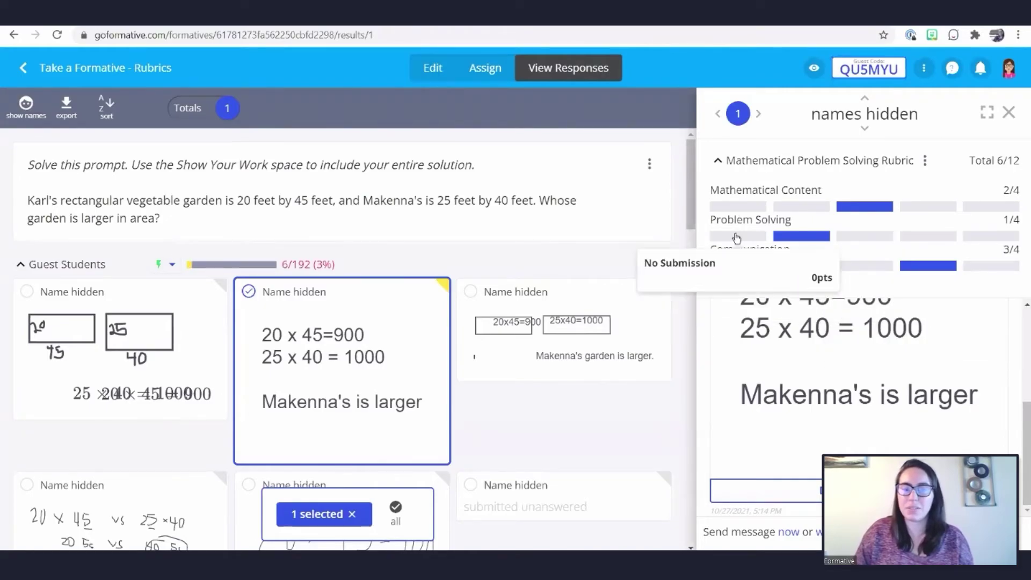
click(738, 236)
click(864, 236)
click(926, 237)
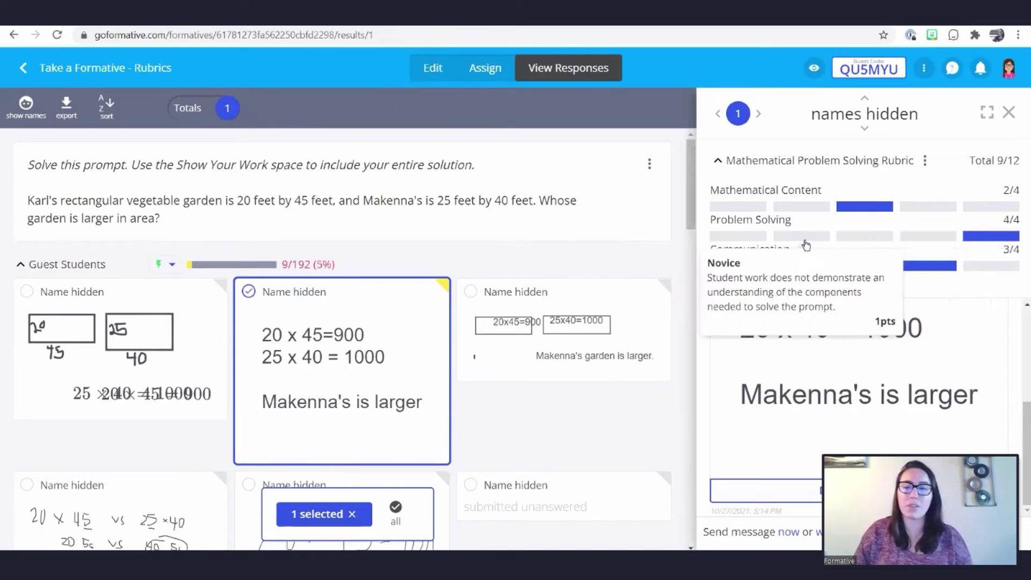
Cycle the Problem Solving rating through its lower levels up to 3 points, and set it back to 0
click(775, 236)
click(738, 237)
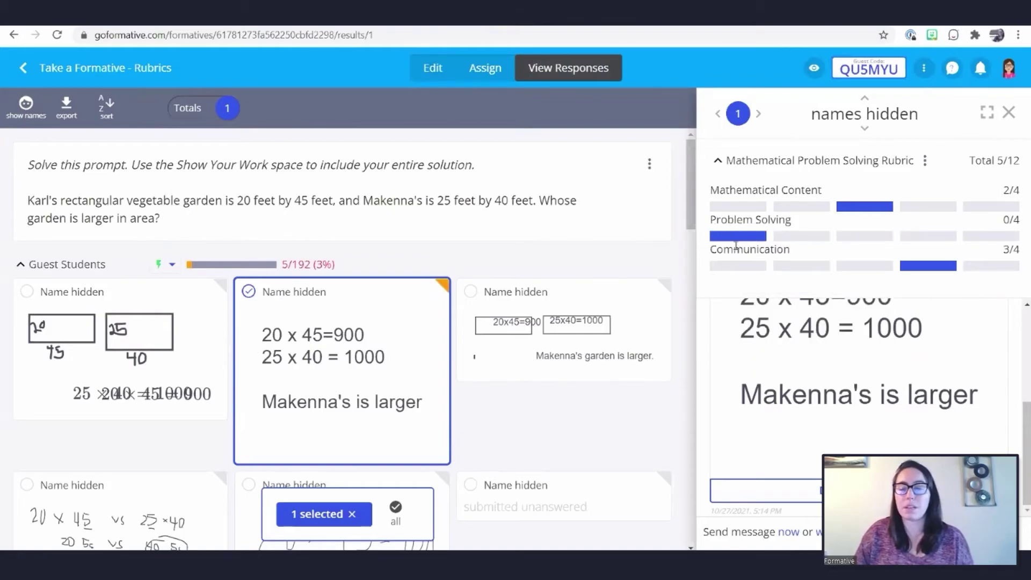
click(821, 236)
click(870, 237)
click(923, 237)
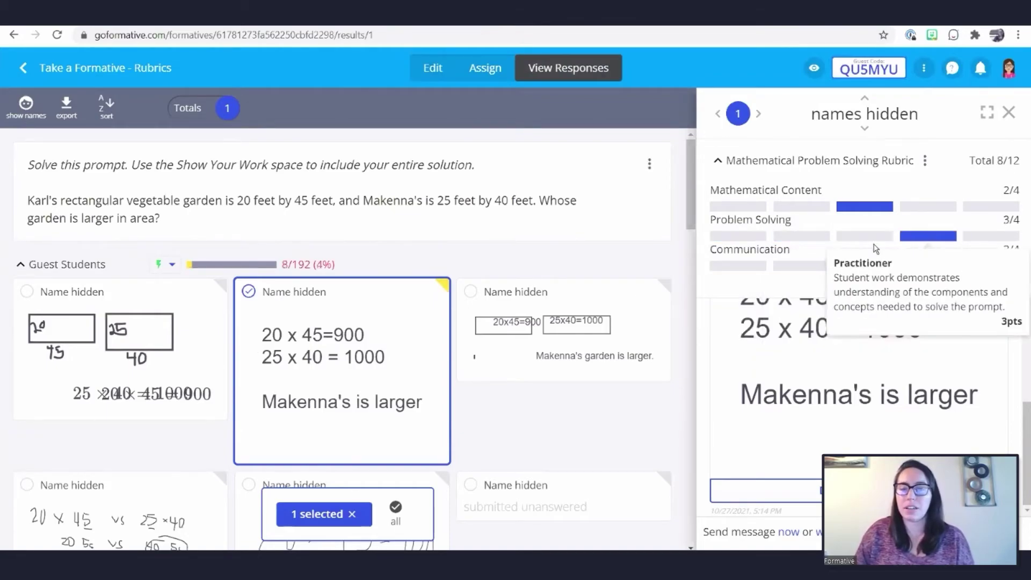
click(742, 239)
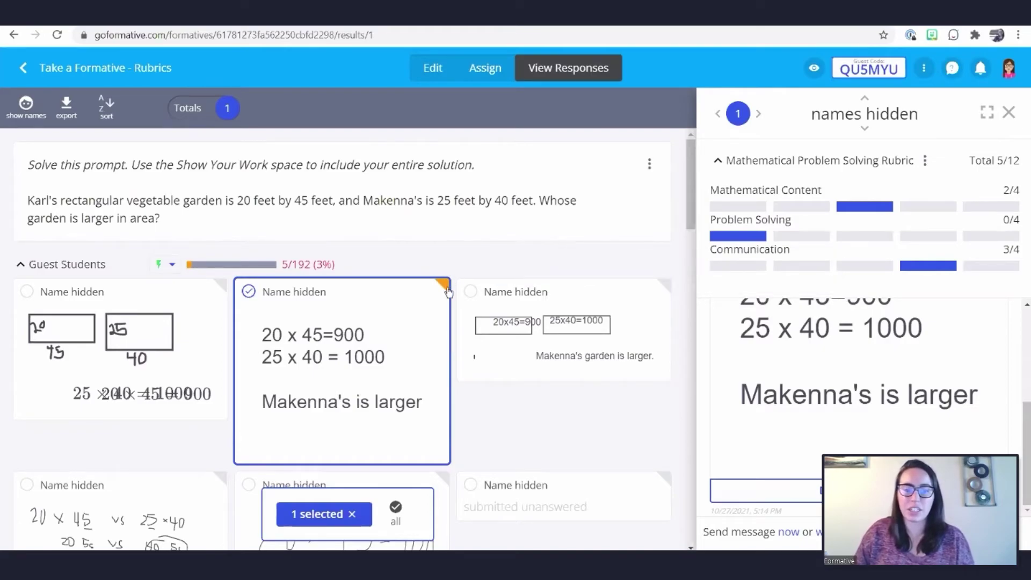
Raise Mathematical Content, Problem Solving and Communication to the full 4 points each
click(928, 206)
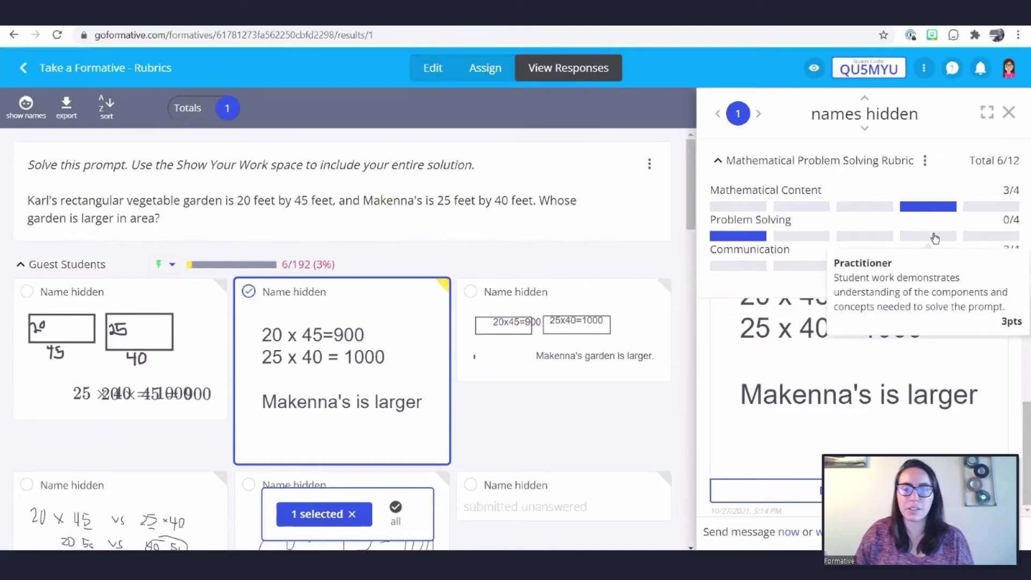
click(928, 236)
click(986, 266)
click(991, 236)
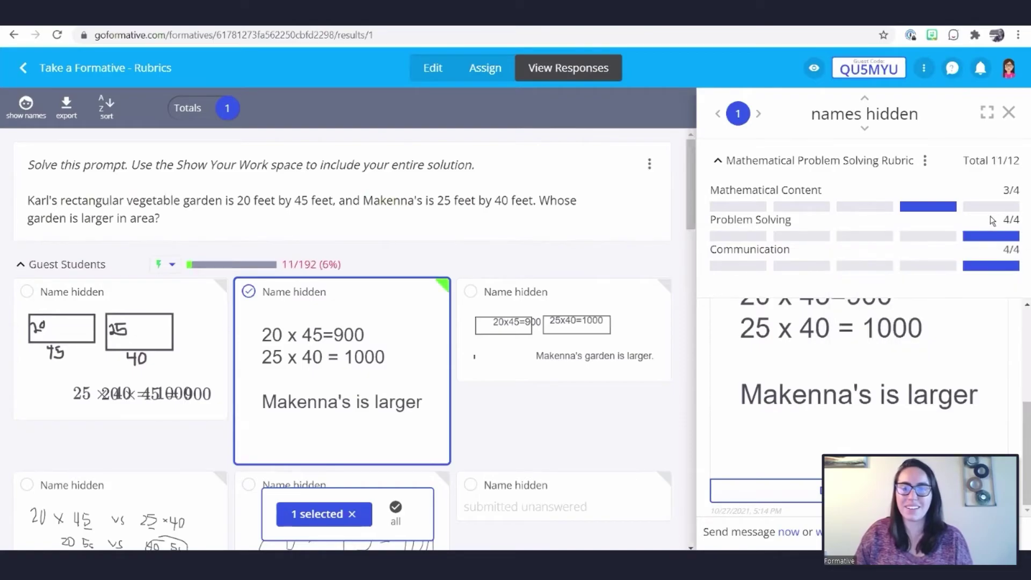
click(990, 206)
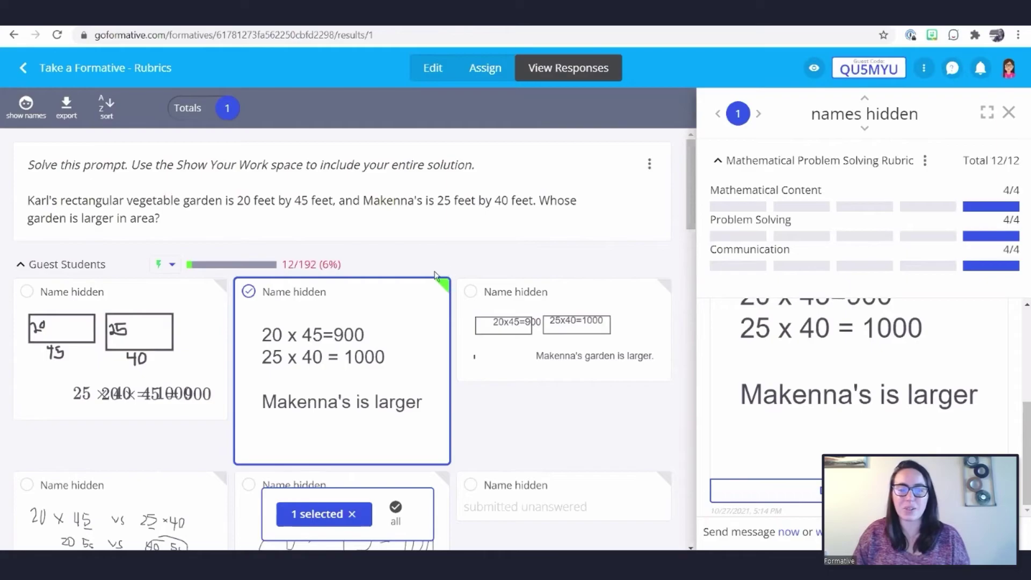
Set Mathematical Content, Problem Solving and Communication to 3 points each for the open response
click(928, 207)
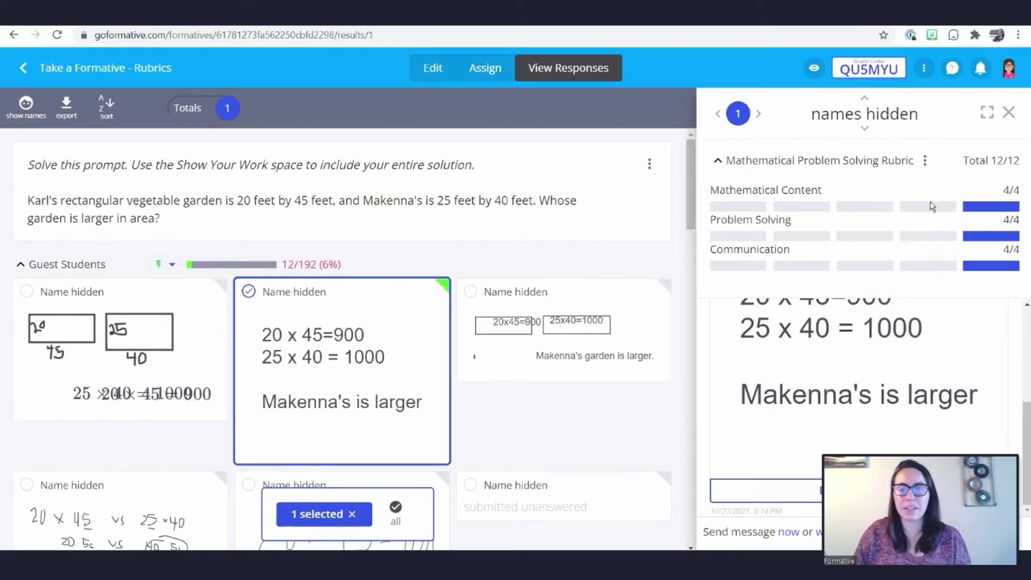
click(927, 236)
click(928, 266)
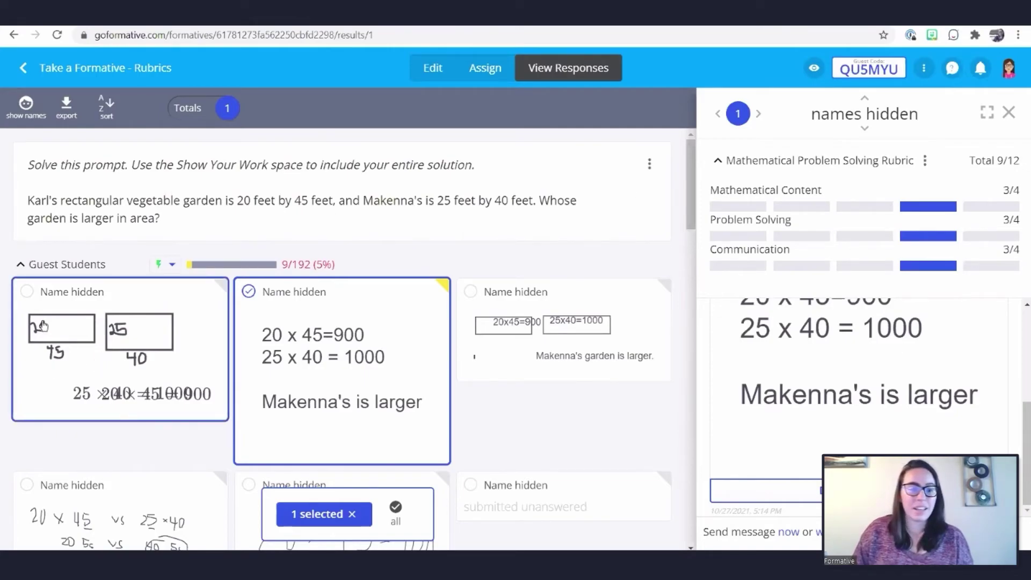
Grade the first and third responses together with Mathematical Content 0, Problem Solving 2 and Communication 4, and deselect both
click(27, 293)
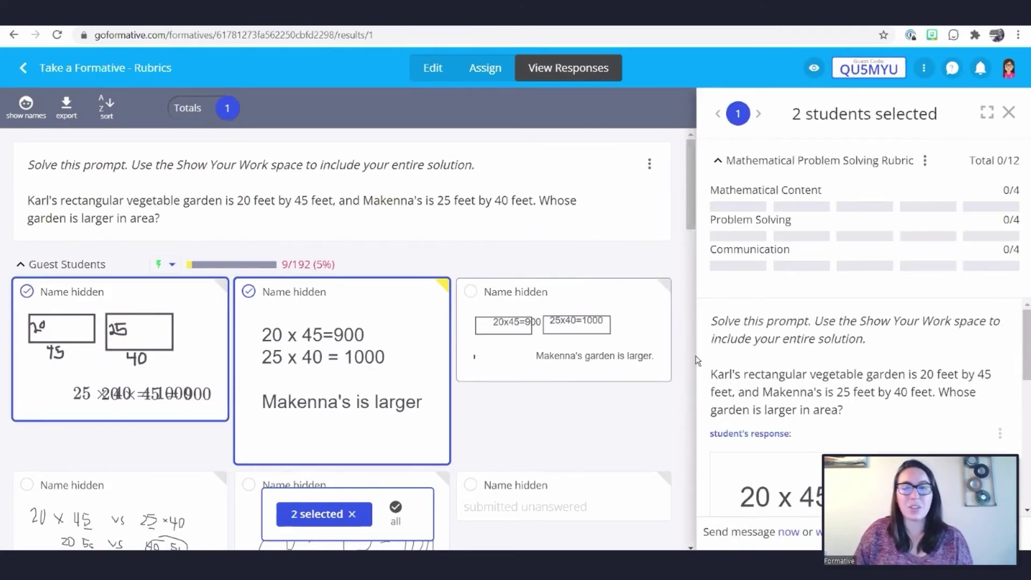
click(470, 292)
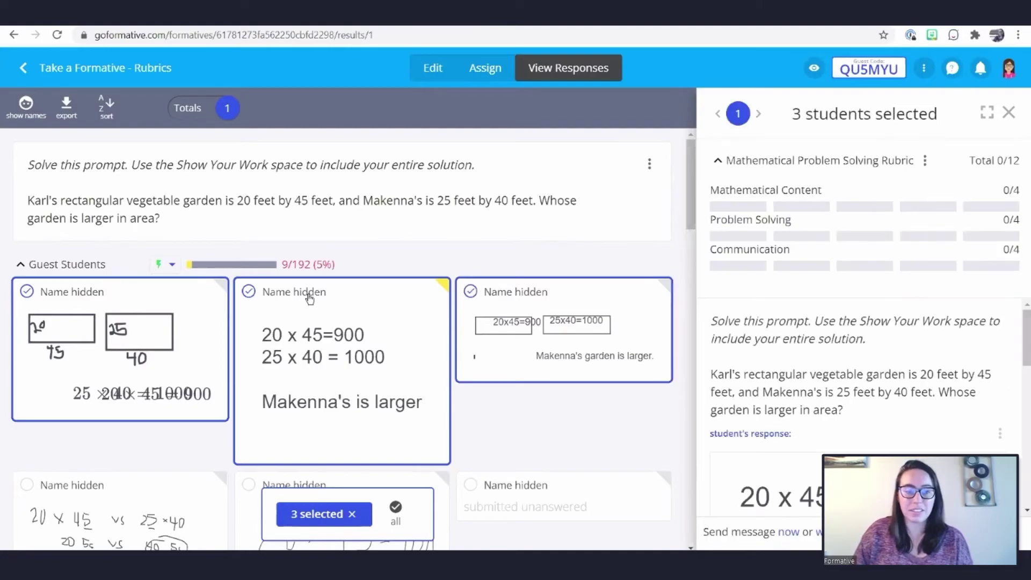
click(249, 291)
click(762, 209)
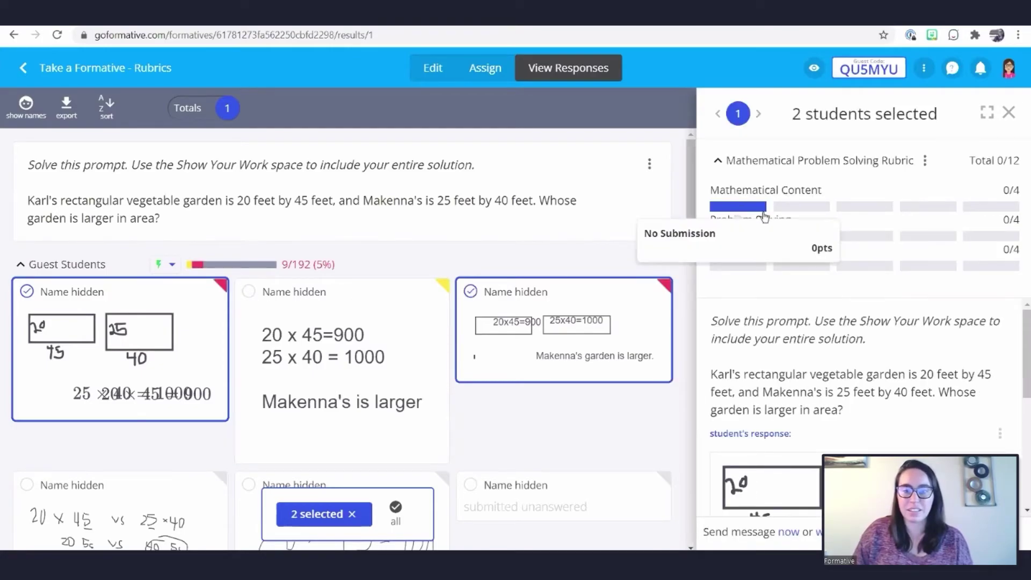
click(875, 238)
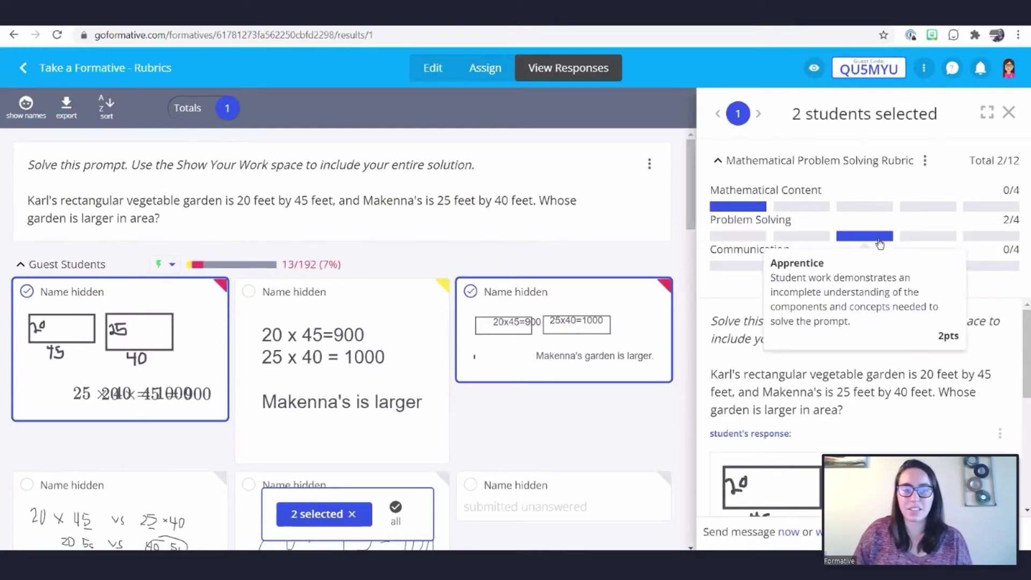
click(1001, 267)
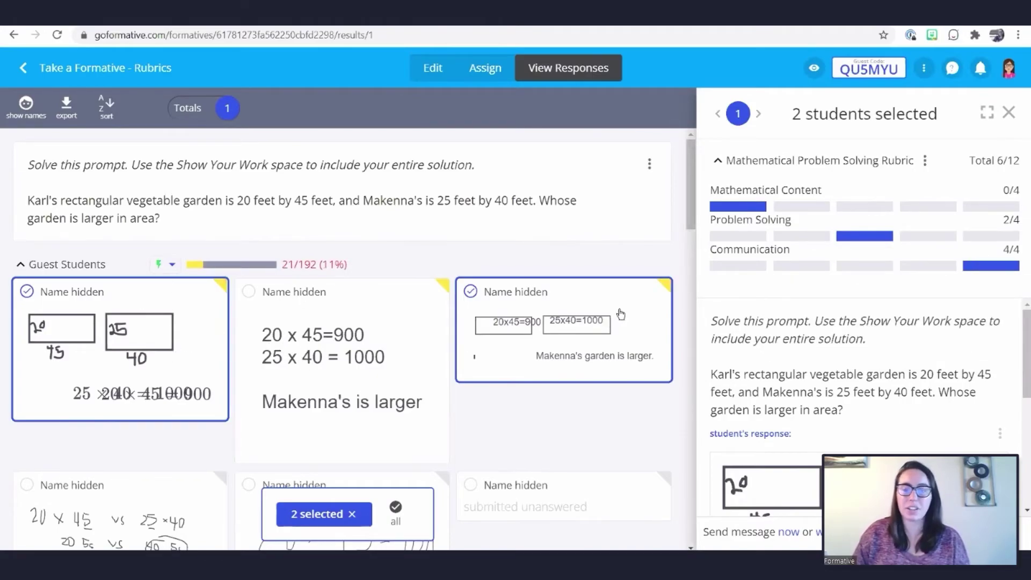
click(478, 293)
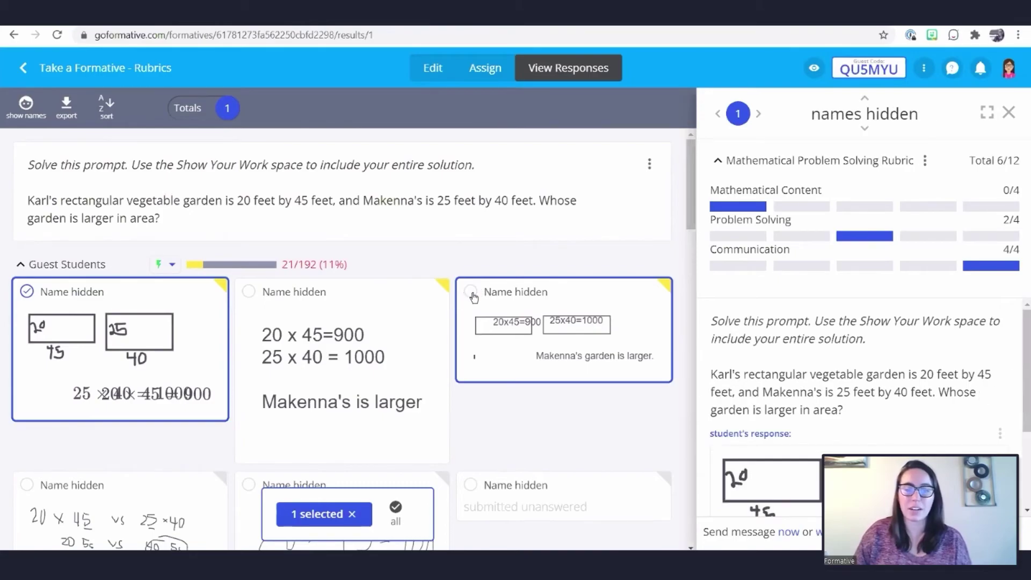
click(31, 293)
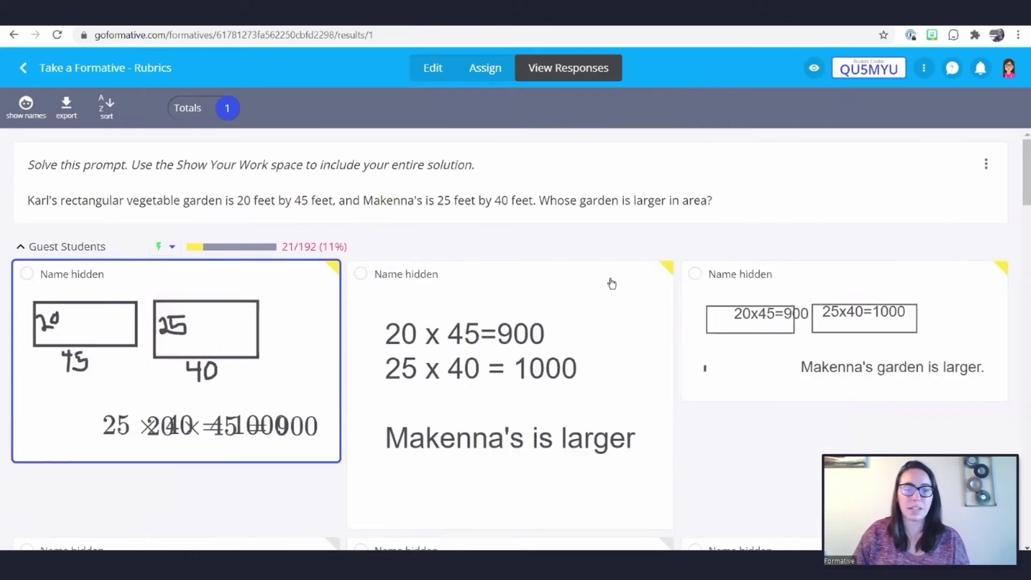
Select the three responses in the second row and give them 4 points in all three rubric criteria
scroll(612, 282, down, 6)
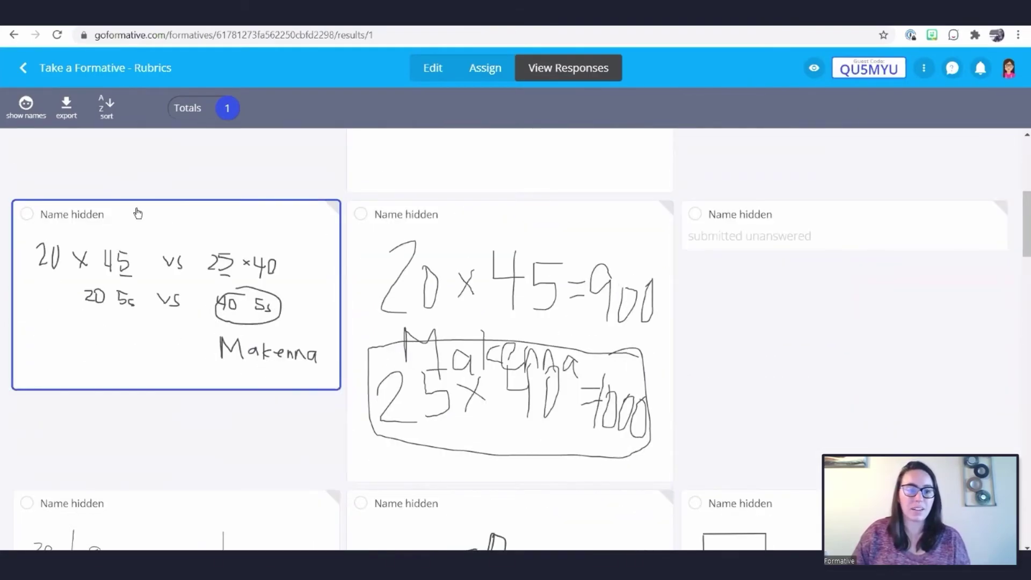
click(28, 213)
click(249, 148)
click(470, 149)
click(974, 206)
click(979, 239)
click(980, 265)
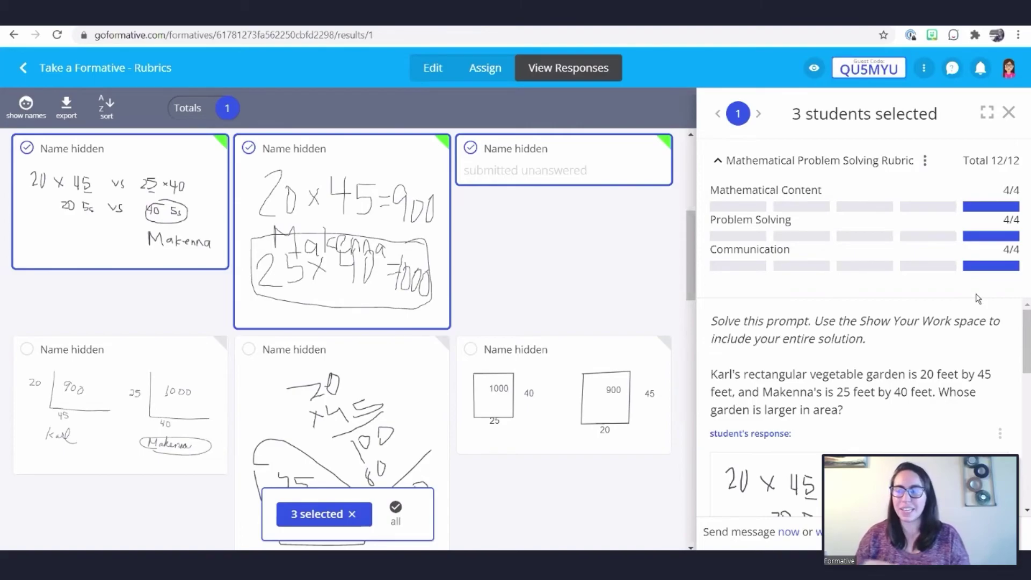
Look through the work of the three selected responses, and view only the handwritten 20 x 45 = 900 response
scroll(891, 365, down, 8)
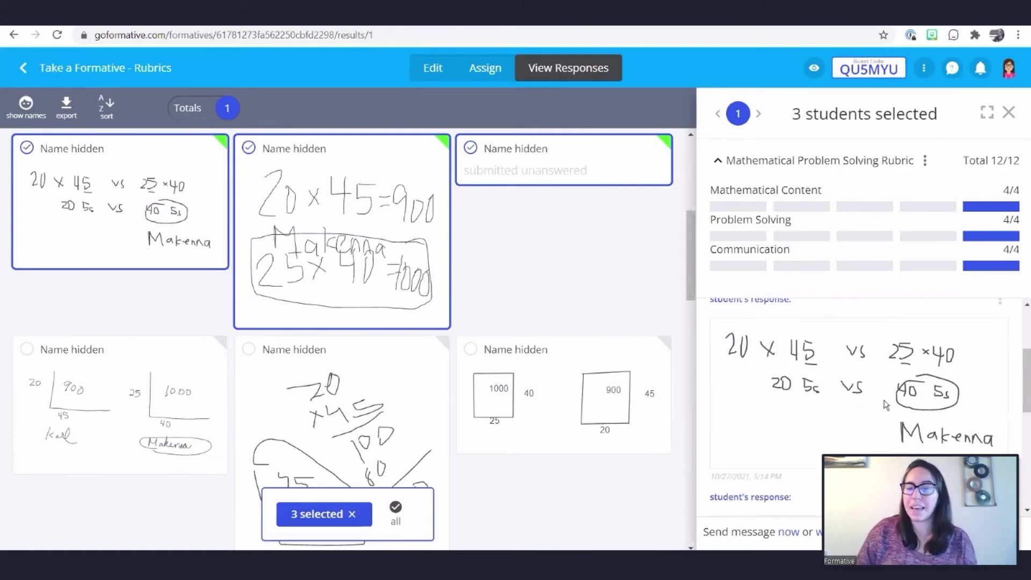
scroll(874, 429, down, 2)
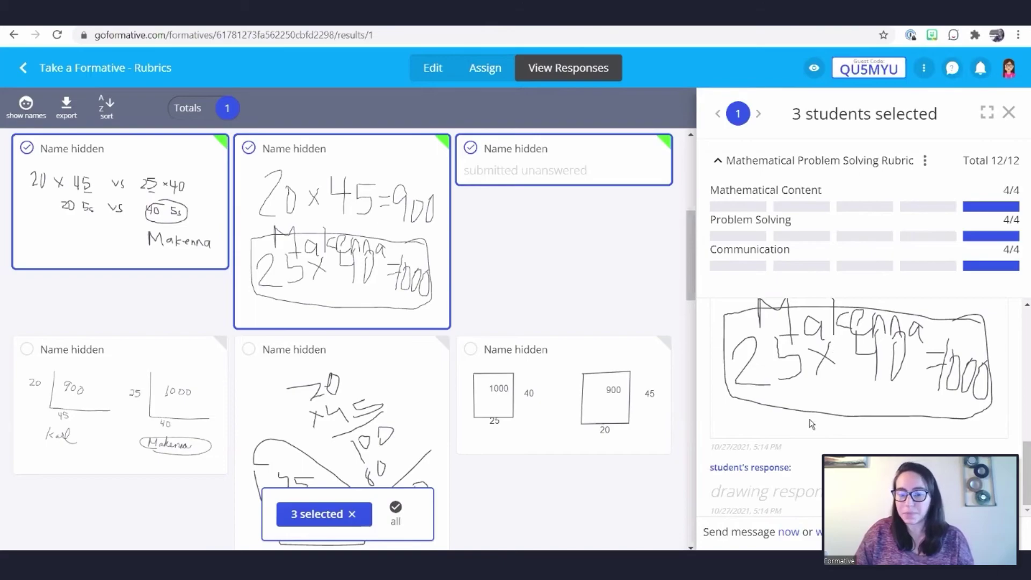
scroll(767, 456, up, 4)
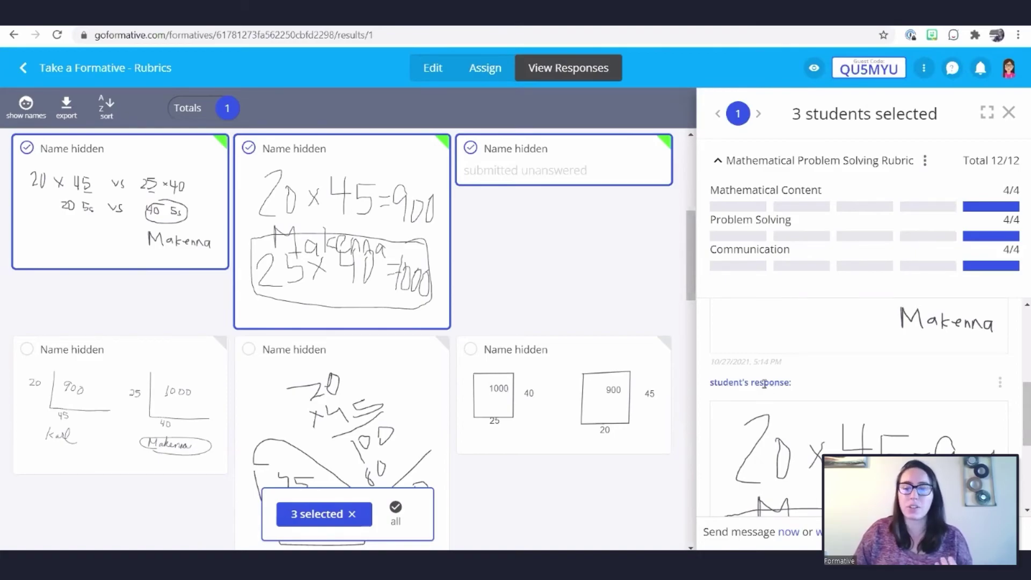
scroll(921, 443, down, 5)
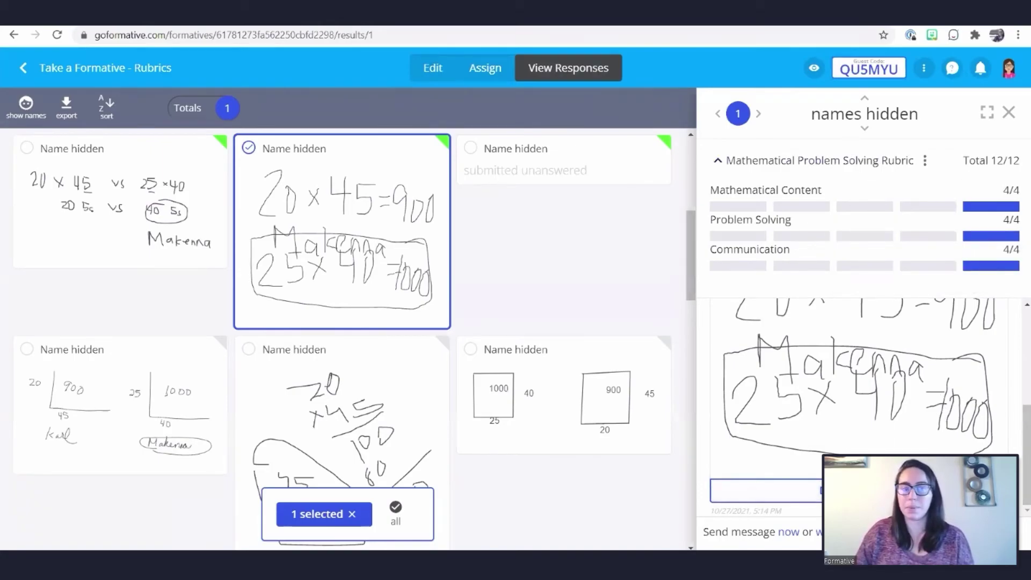
mouse_move(857, 280)
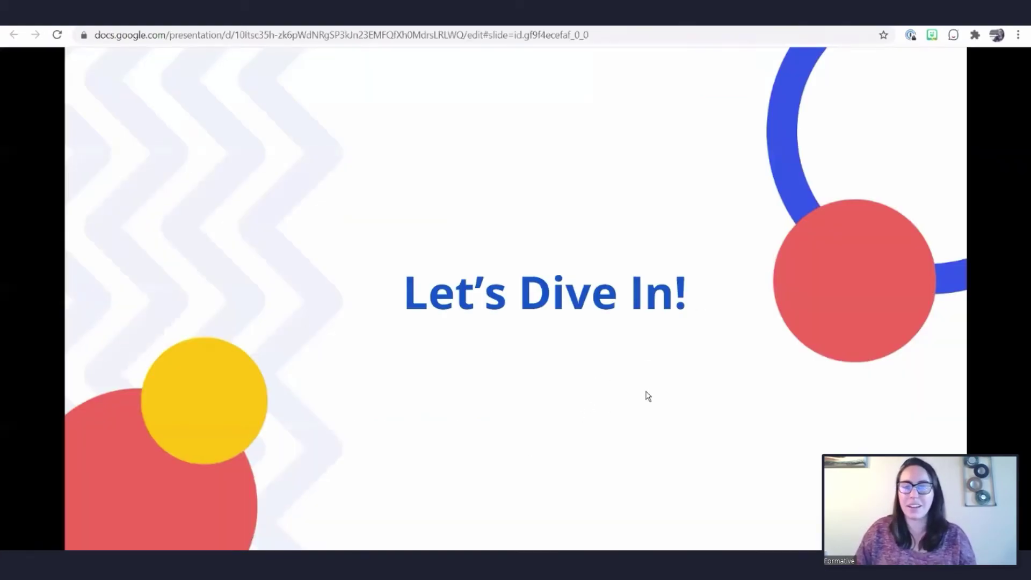
click(647, 396)
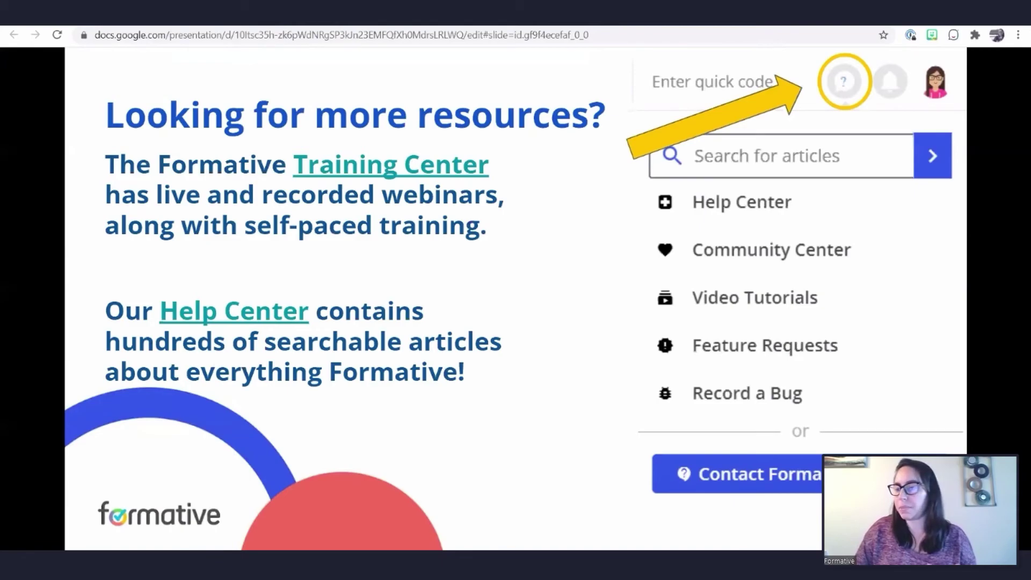